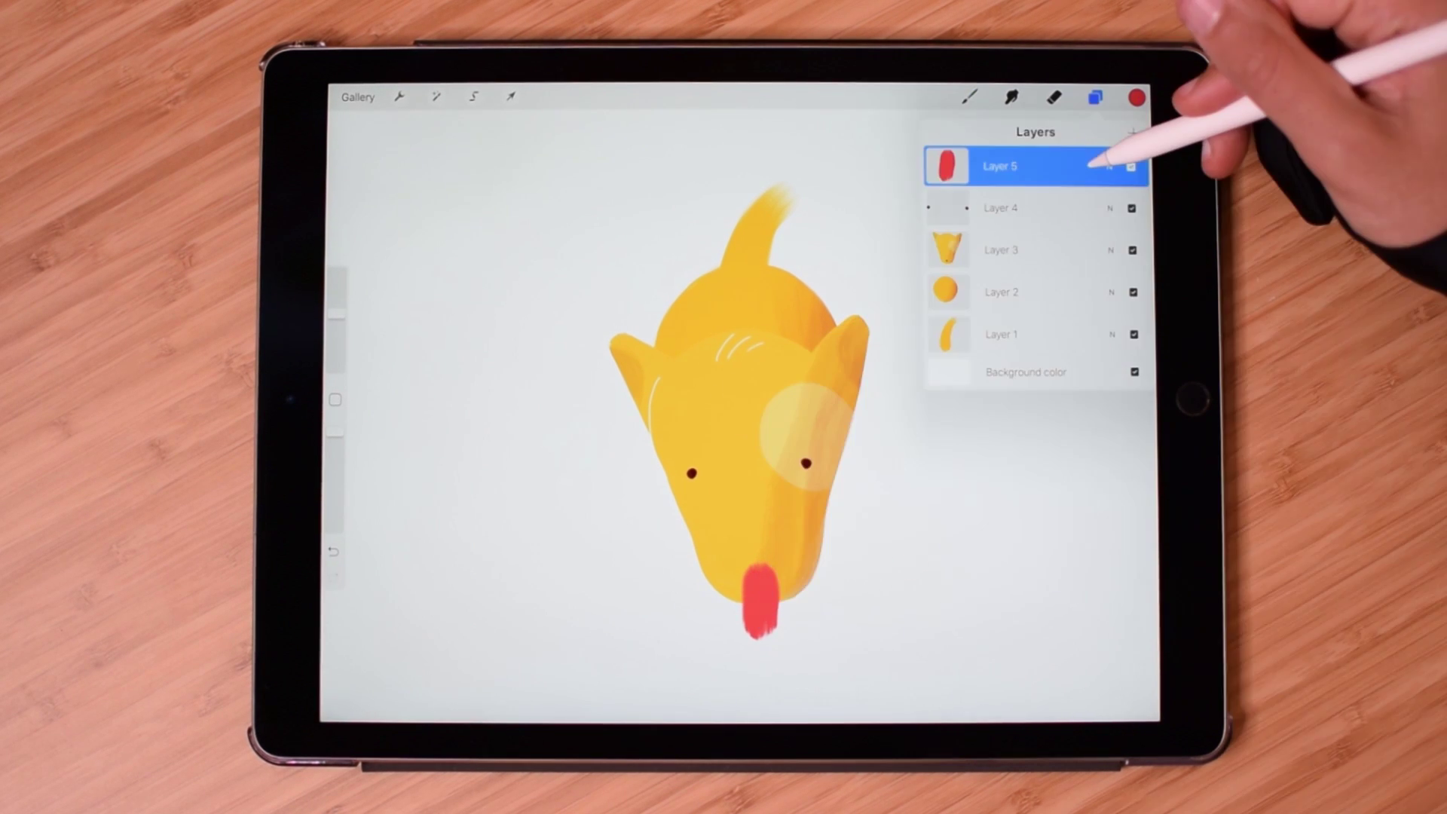
Drag the tongue layer beneath the head layer so the tongue peeks under the snout.
{"action": "left_click_drag", "start_coordinate": [1051, 167], "coordinate": [1052, 250]}
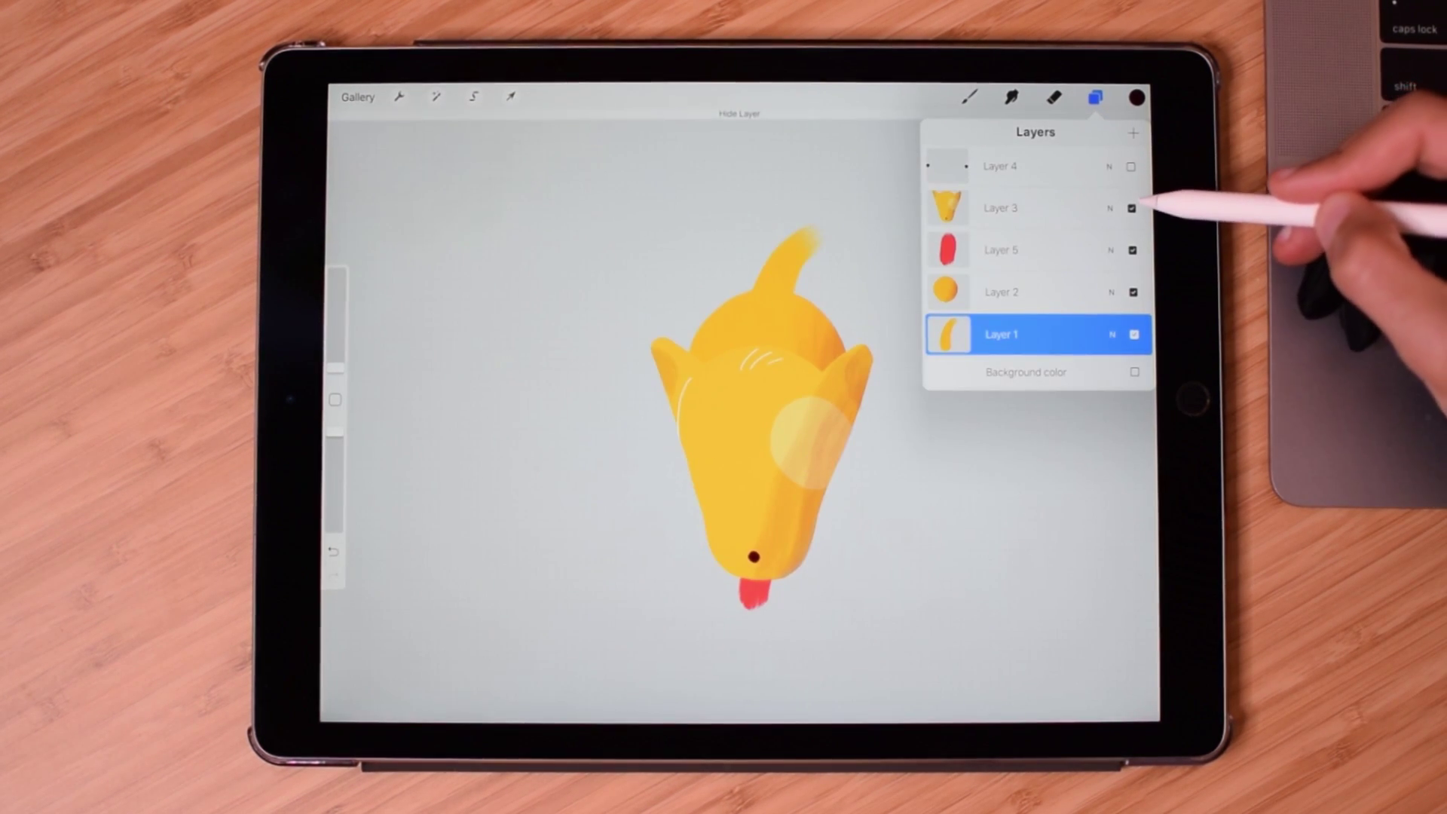
Hide every layer but the tail and AirDrop the canvas to the Mac as a PNG.
{"action": "left_click", "coordinate": [1131, 250]}
{"action": "left_click", "coordinate": [1133, 292]}
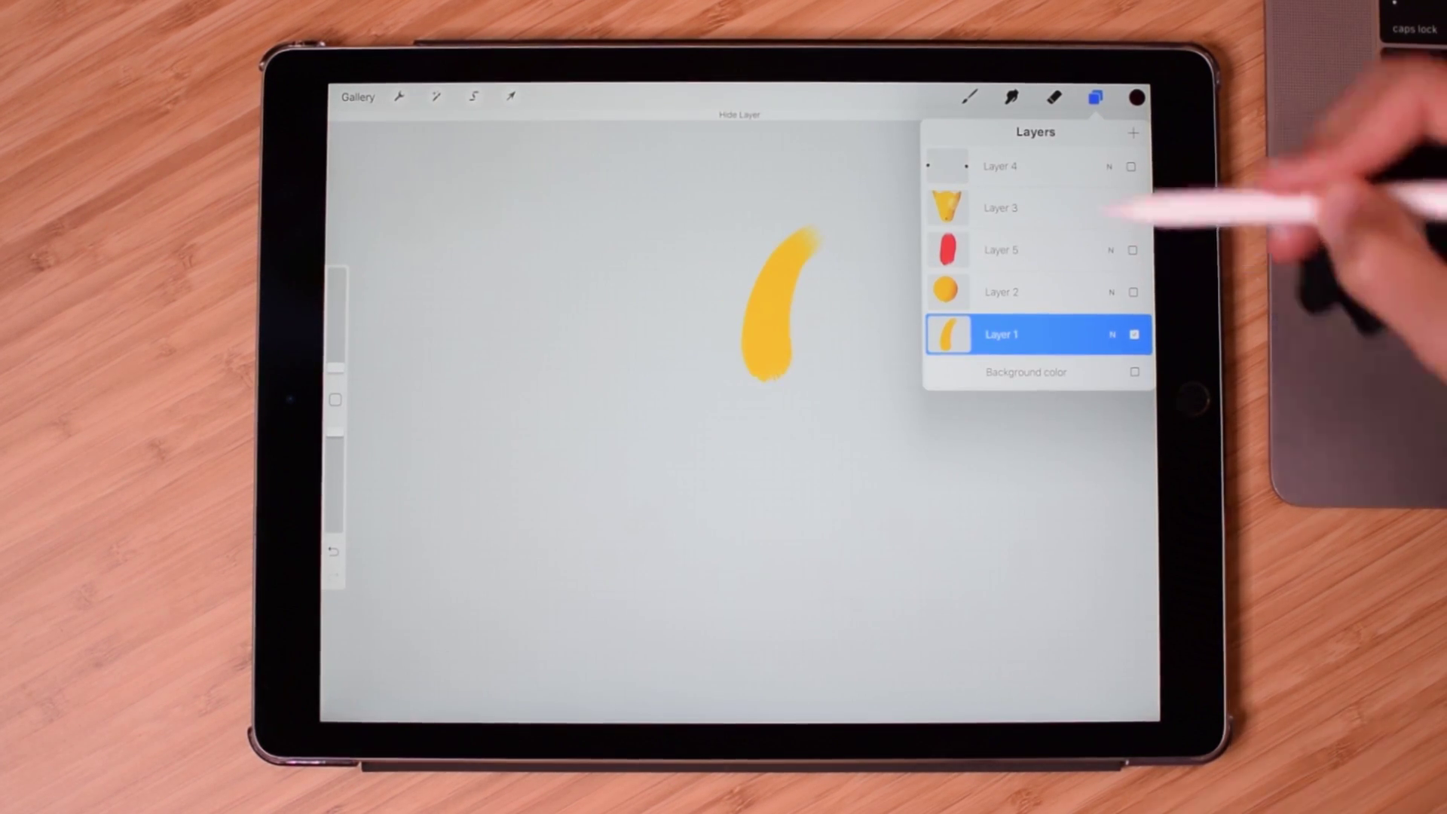
{"action": "left_click", "coordinate": [398, 97]}
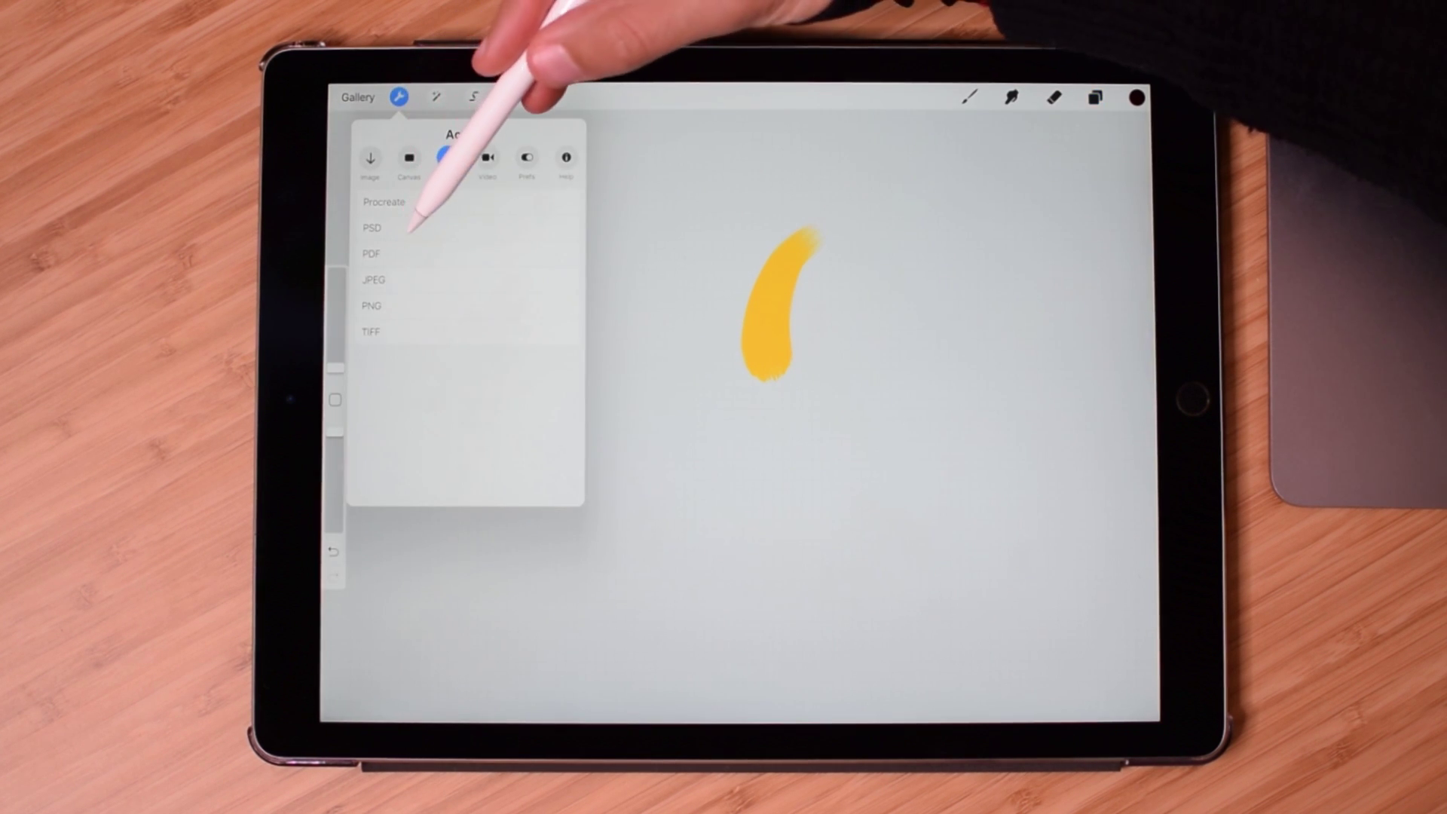
{"action": "left_click", "coordinate": [373, 305]}
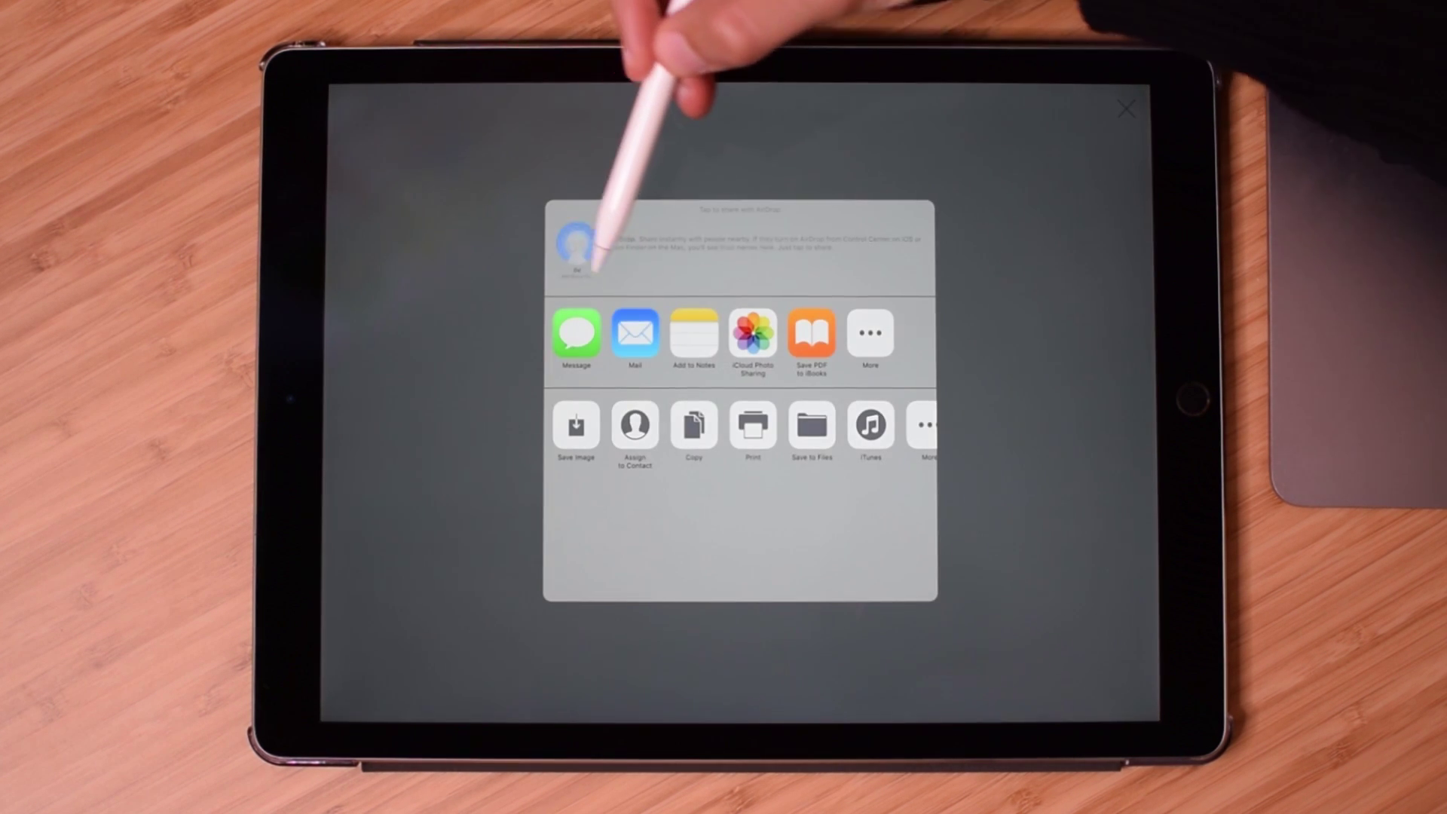
{"action": "left_click", "coordinate": [577, 242]}
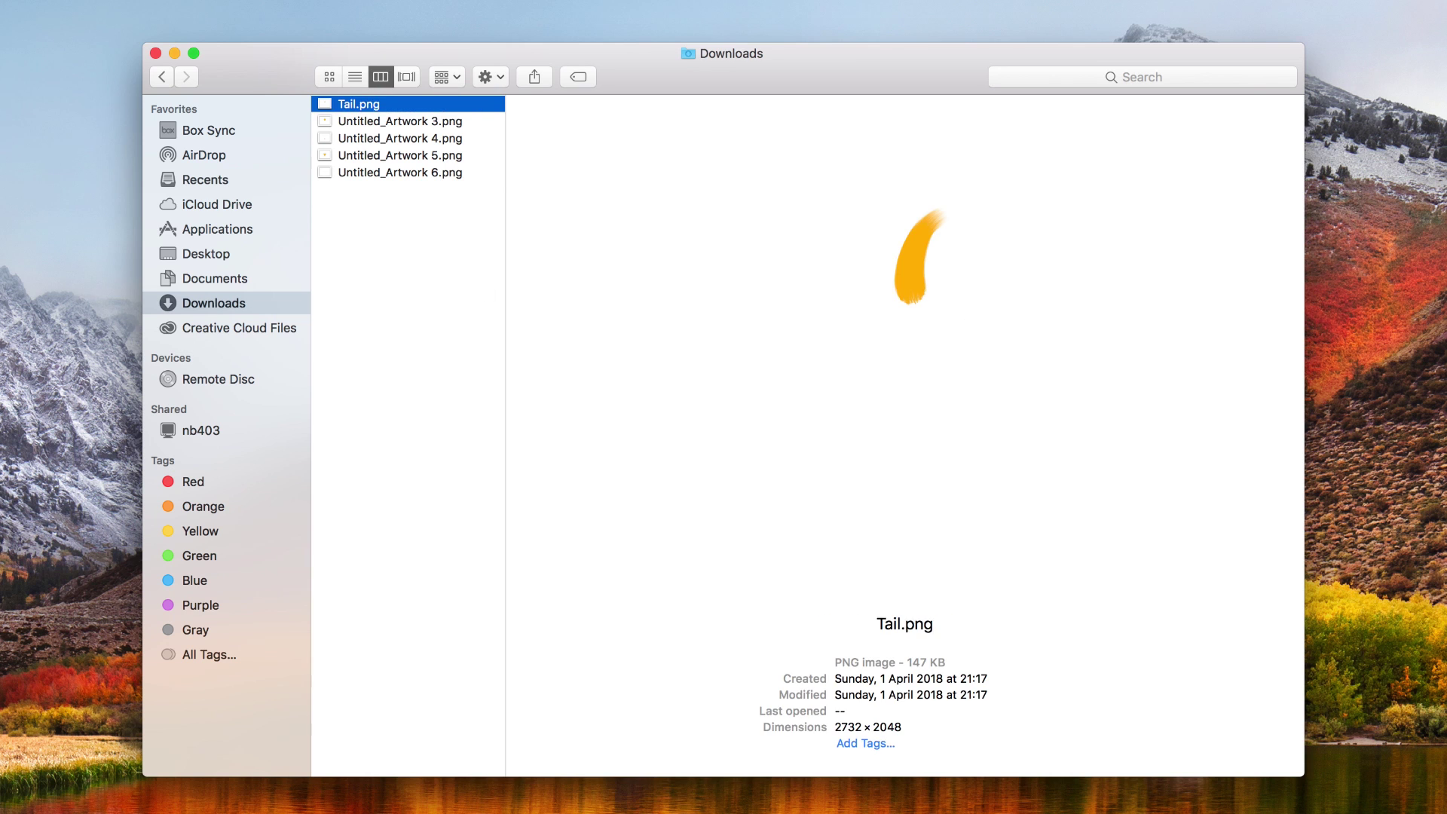
Preview the exported dog-part PNG files in the Downloads folder.
{"action": "left_click", "coordinate": [401, 137]}
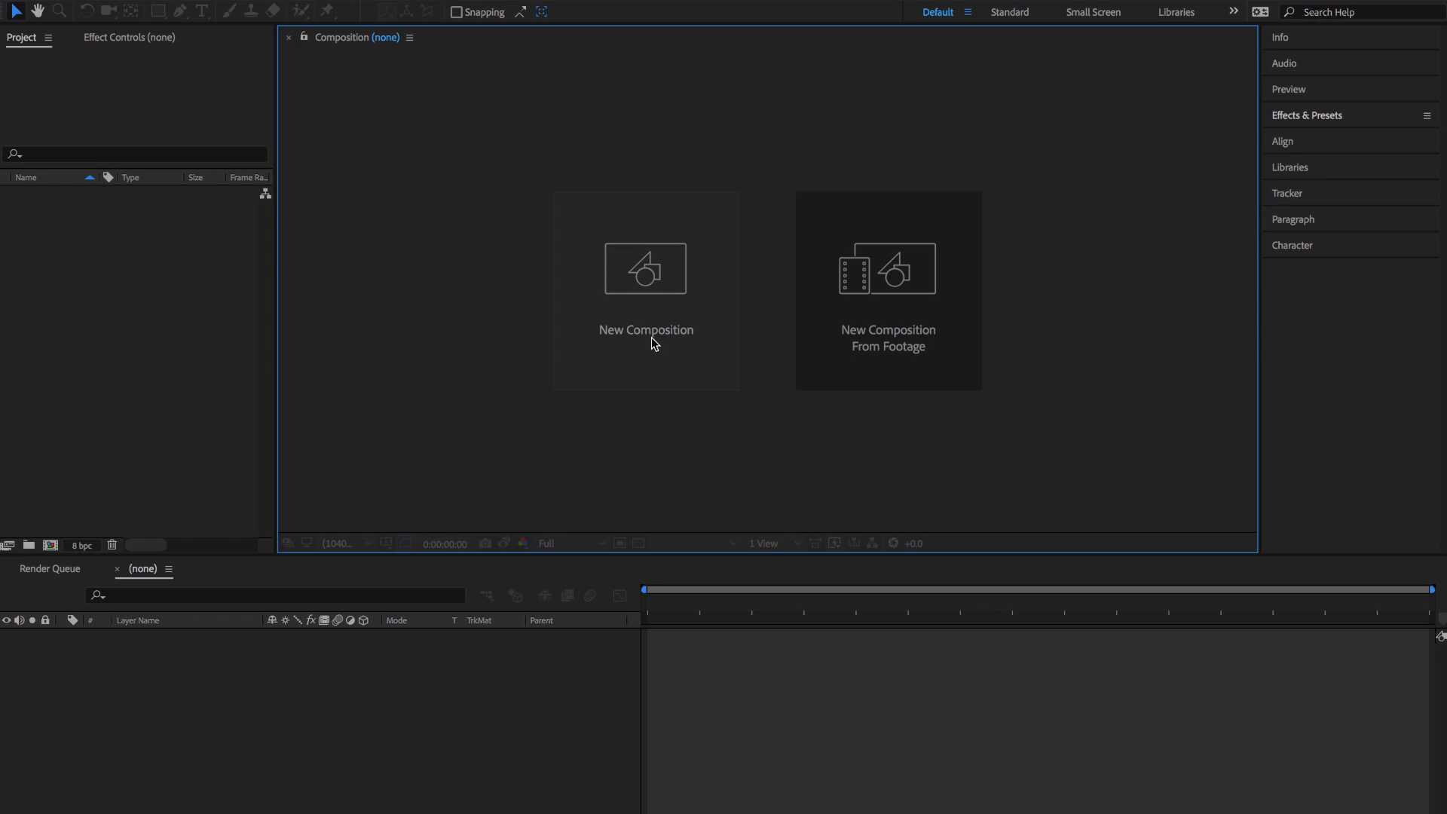
Create a 1200×1200 composition at 20 fps with a 10-frame duration.
{"action": "left_click", "coordinate": [667, 341]}
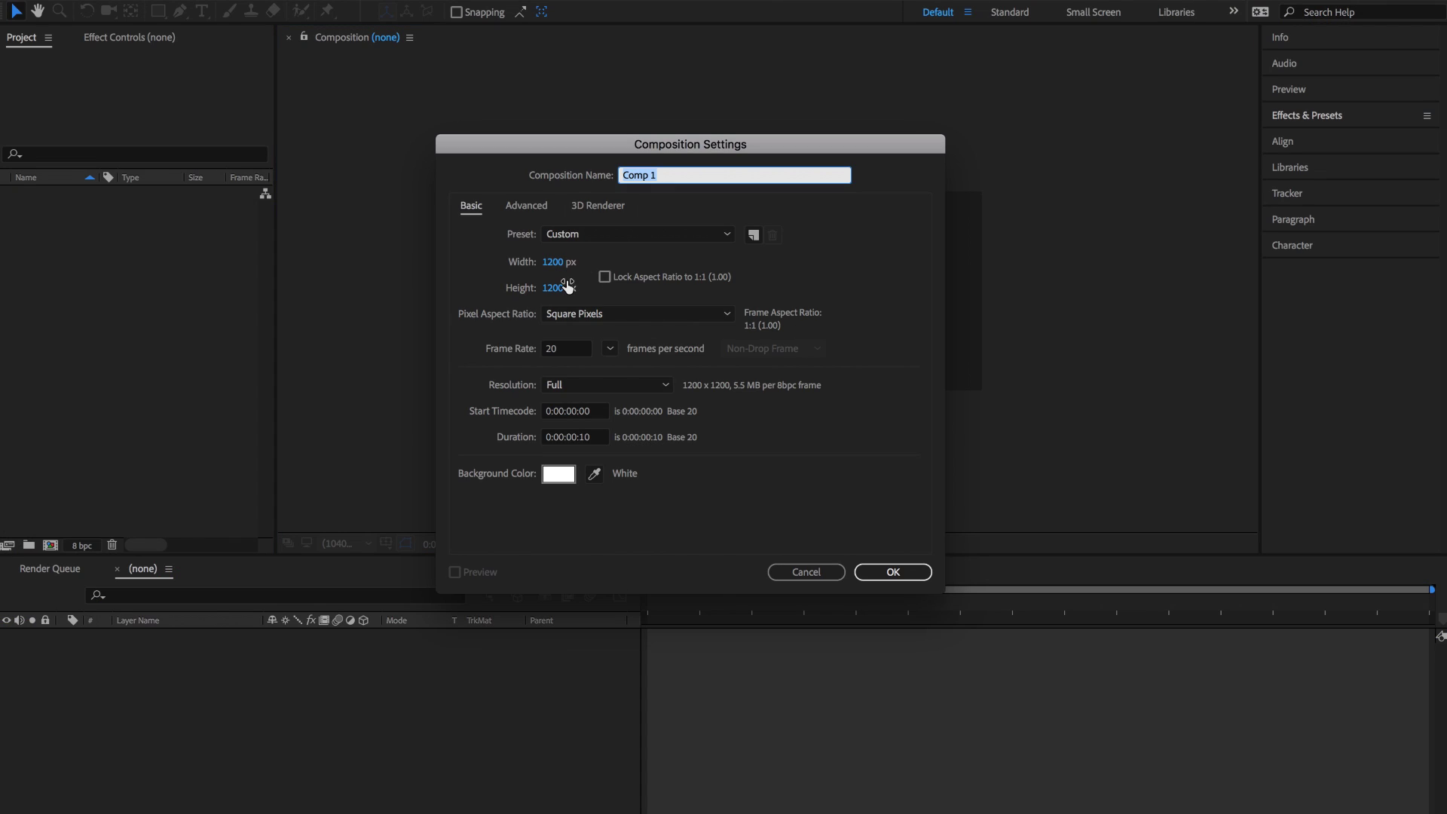
{"action": "left_click", "coordinate": [571, 351]}
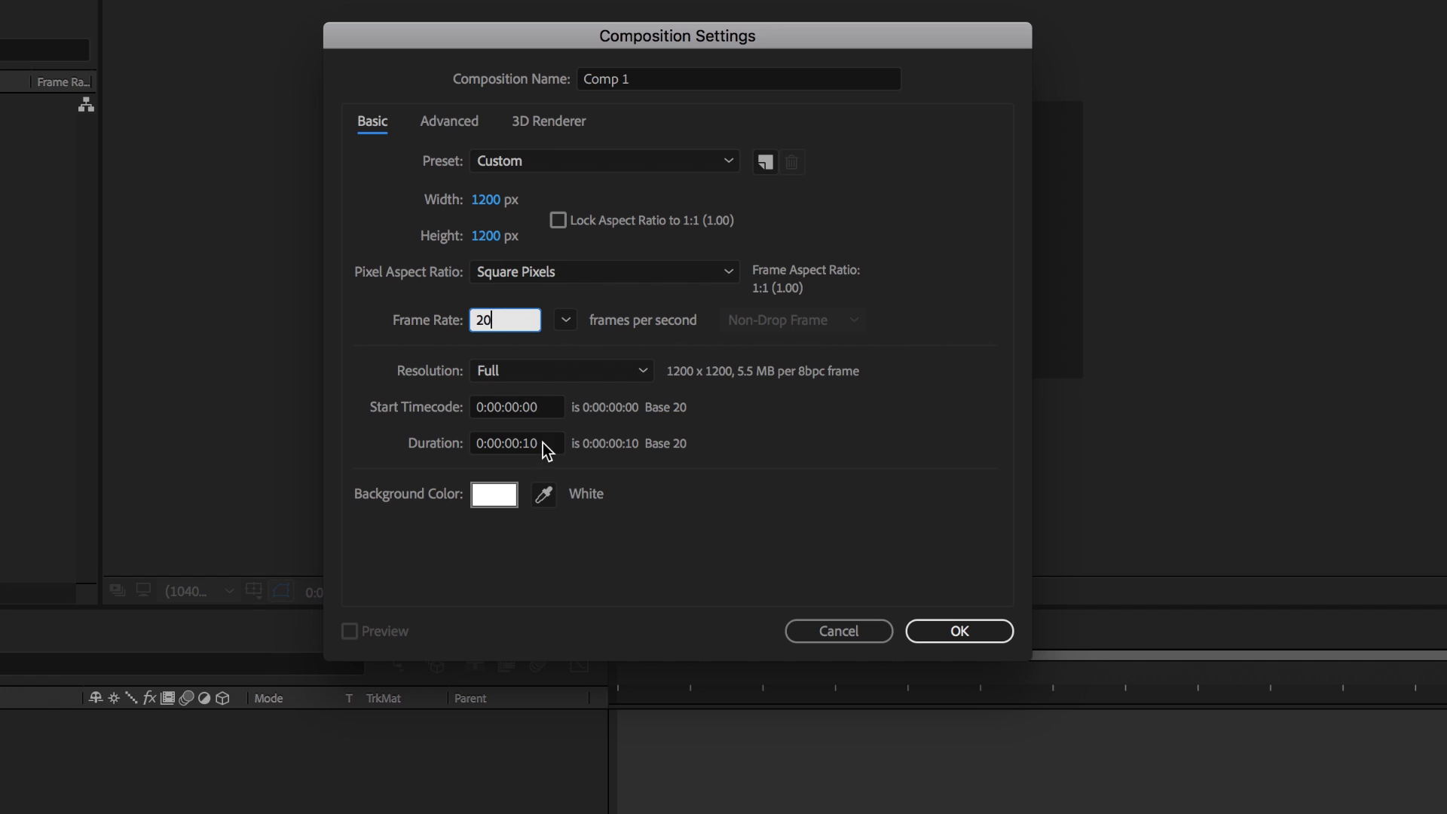
{"action": "left_click", "coordinate": [544, 446]}
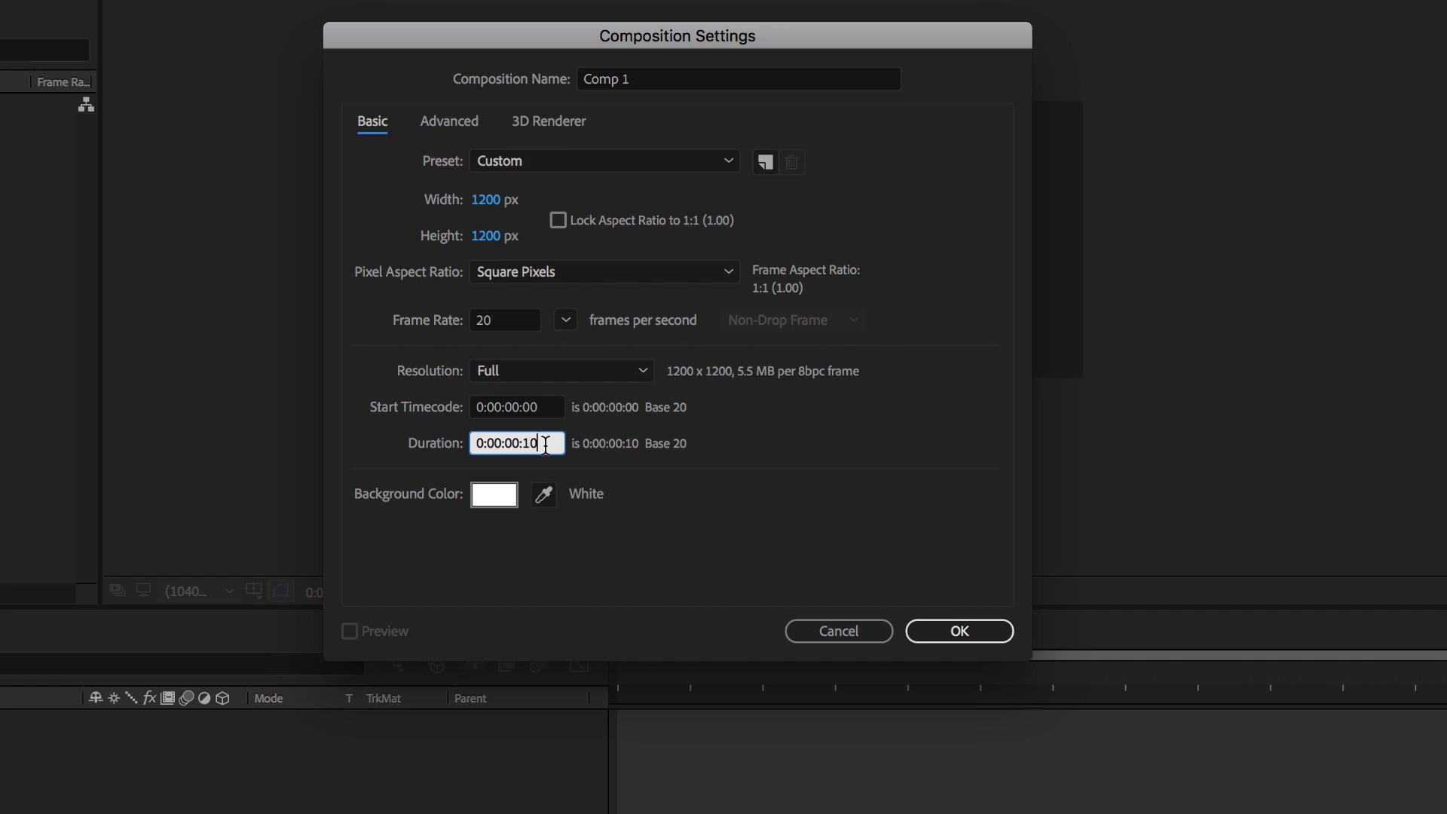
{"action": "key", "text": "Return"}
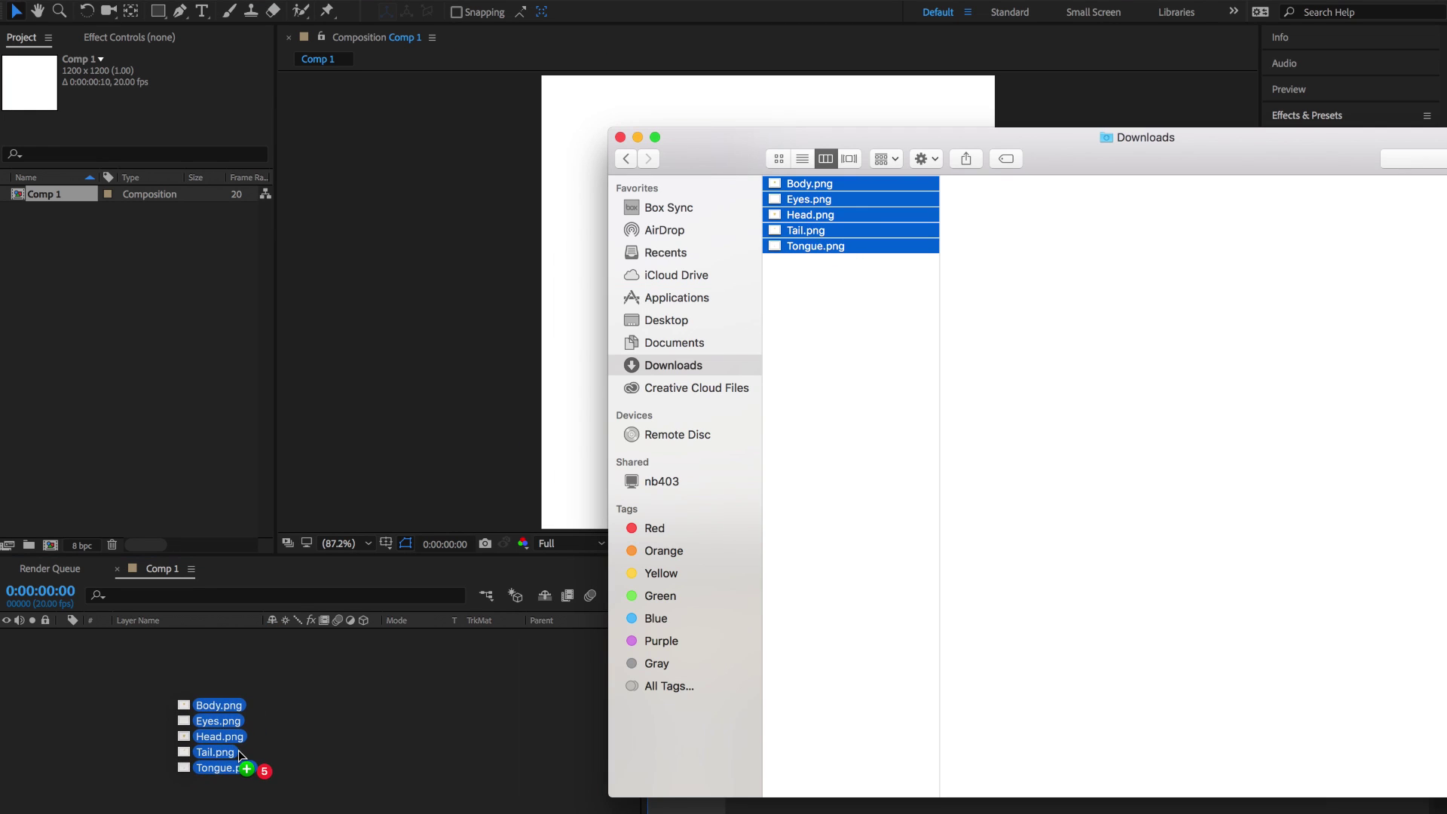
Add the five dog-part PNGs, restack body under tongue, and lower the whole dog slightly.
{"action": "left_click_drag", "start_coordinate": [831, 232], "coordinate": [240, 748]}
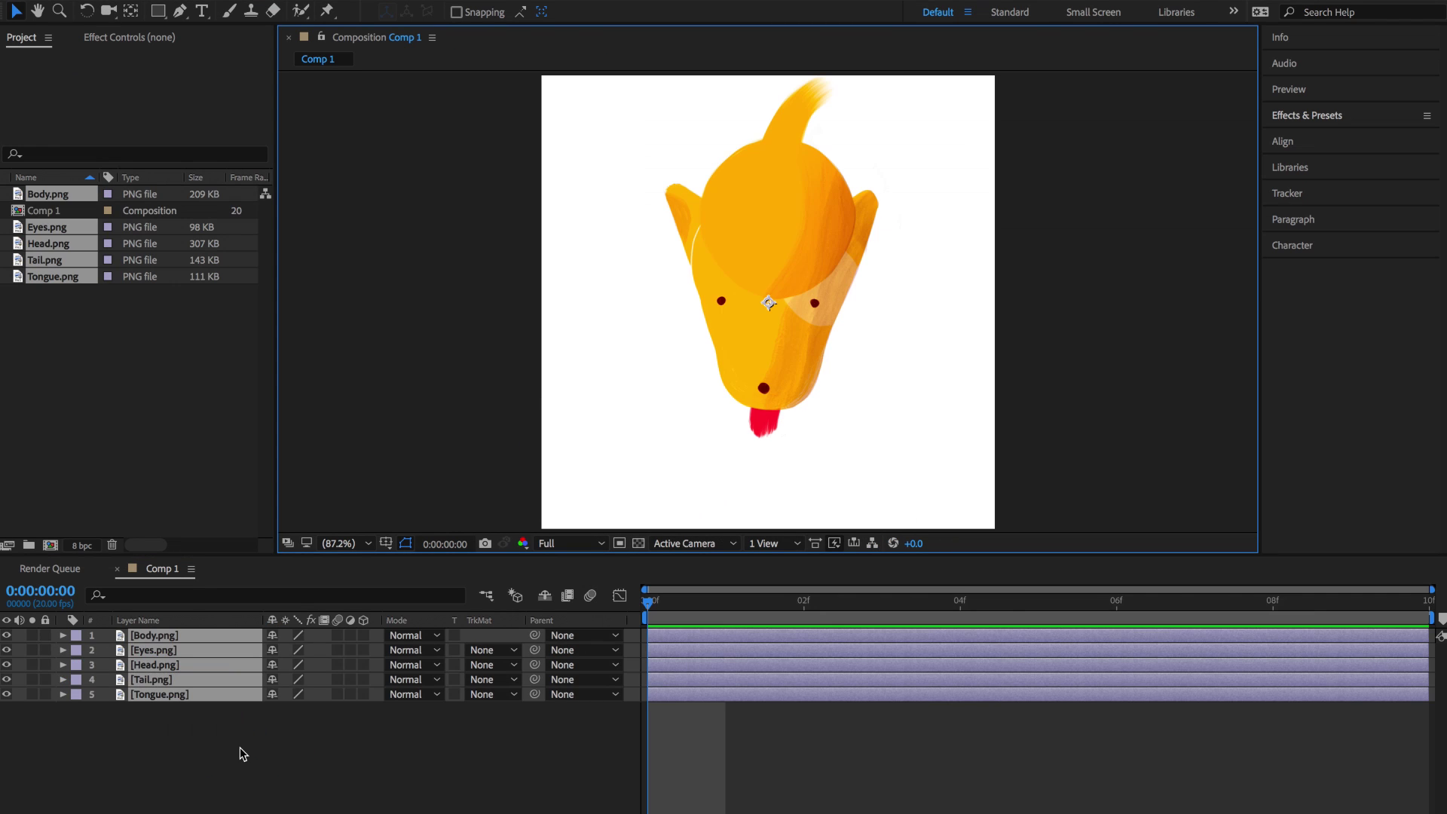
{"action": "left_click", "coordinate": [240, 747]}
{"action": "left_click_drag", "start_coordinate": [181, 695], "coordinate": [190, 686]}
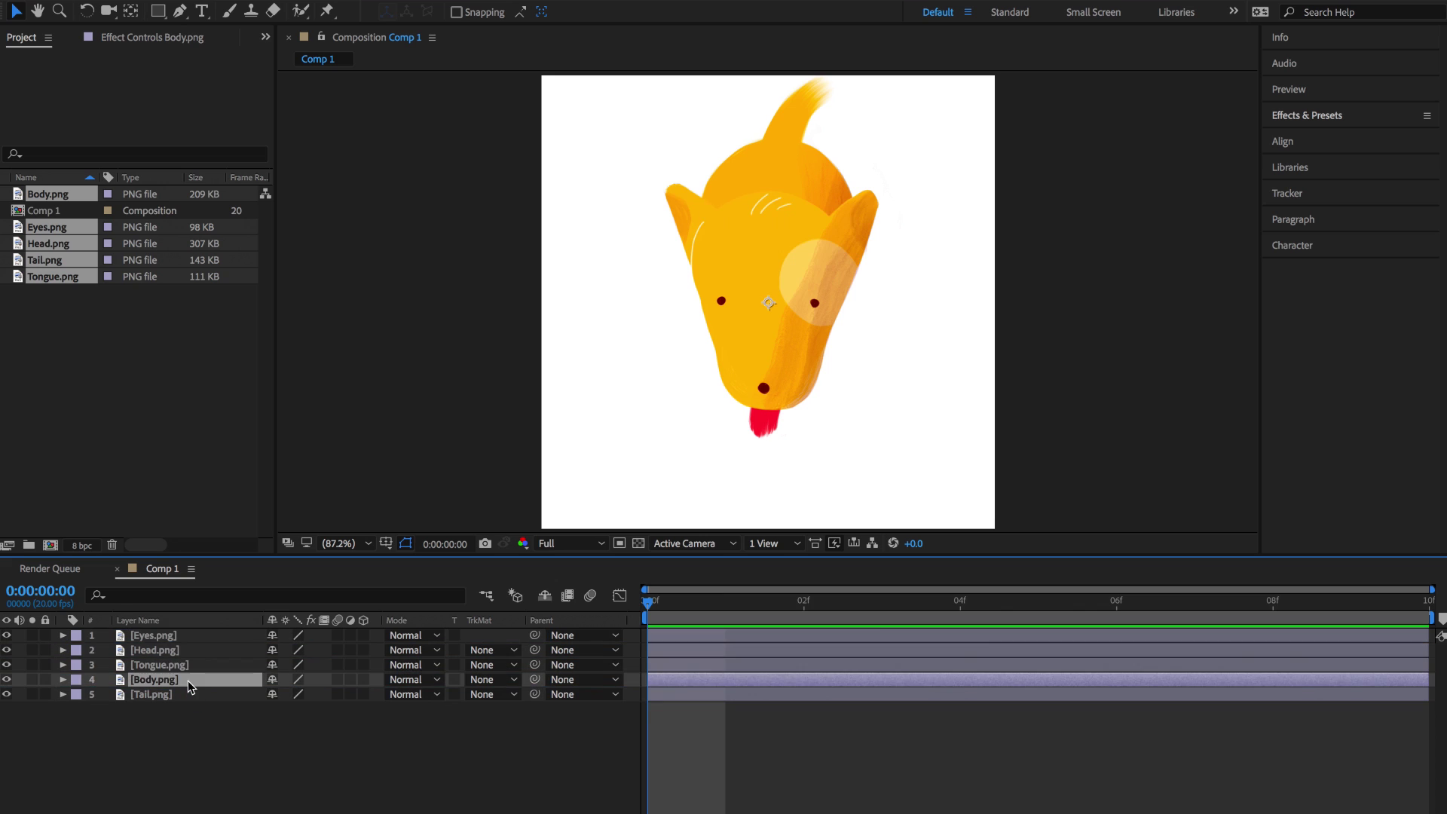
{"action": "key", "text": "ctrl+a"}
{"action": "left_click_drag", "start_coordinate": [769, 374], "coordinate": [770, 404]}
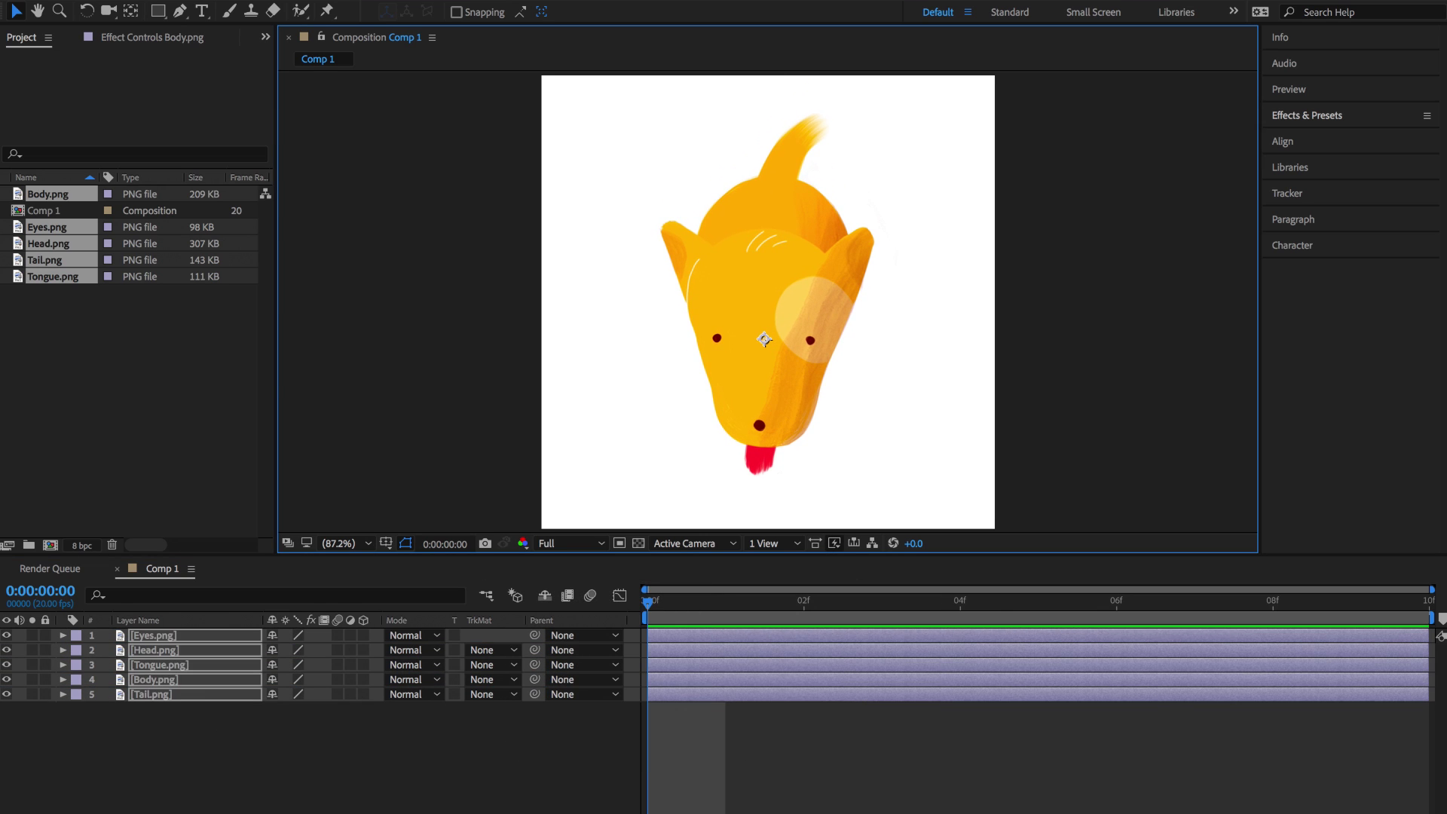
{"action": "left_click", "coordinate": [885, 788]}
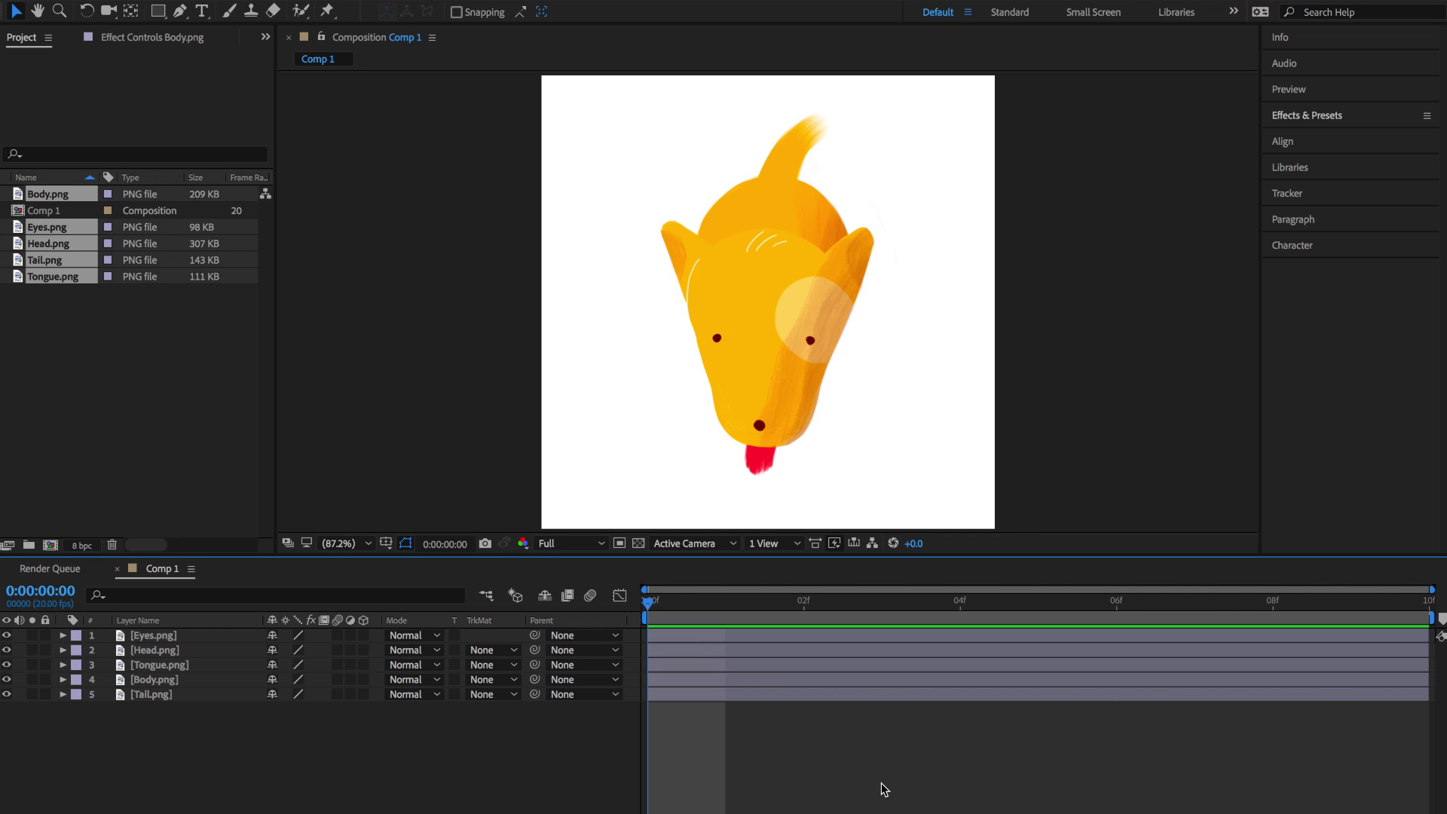
Keyframe the Tail.png layer's Scale at frames 0 and 5.
{"action": "left_click", "coordinate": [147, 694]}
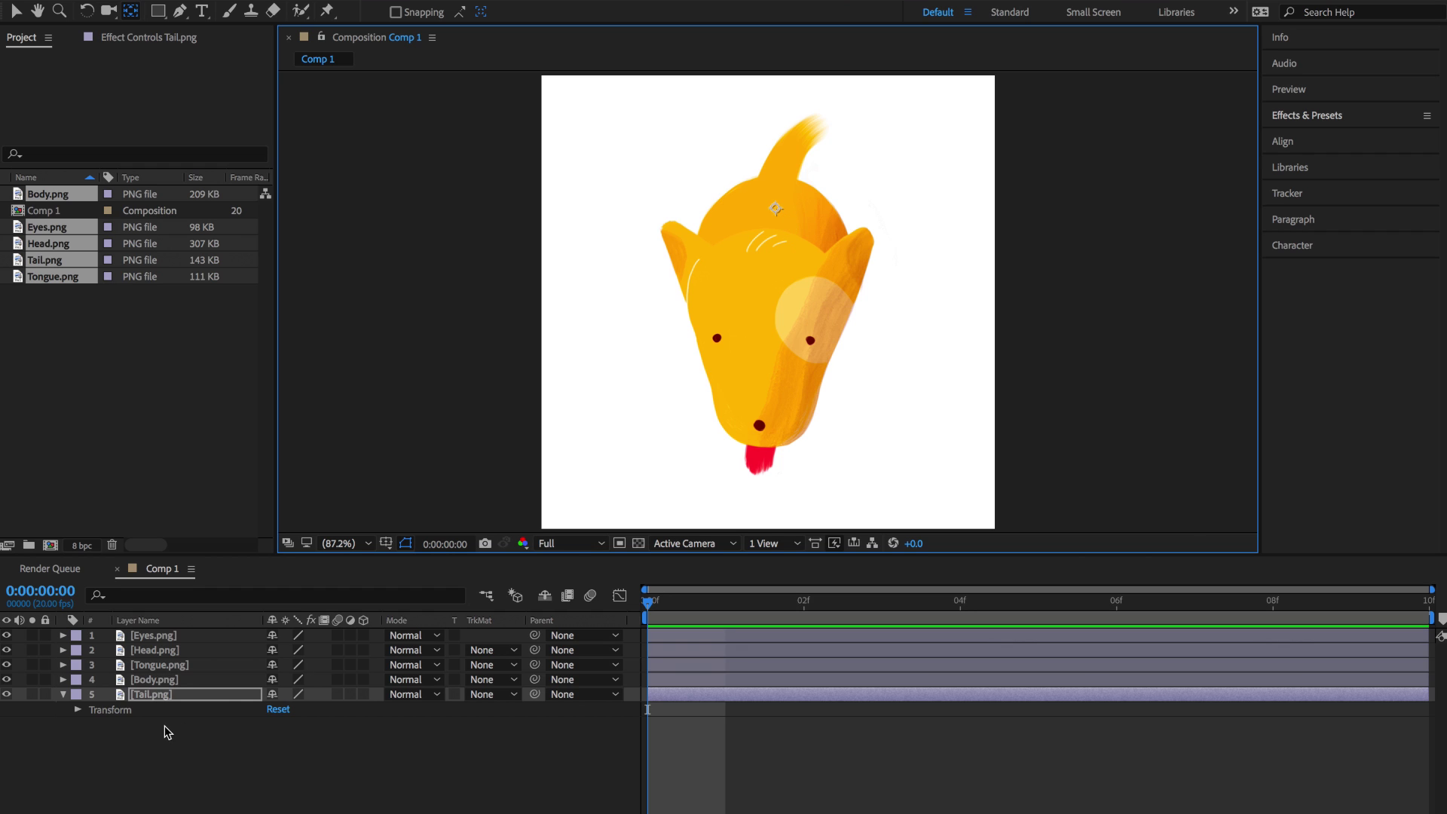
{"action": "left_click", "coordinate": [83, 711]}
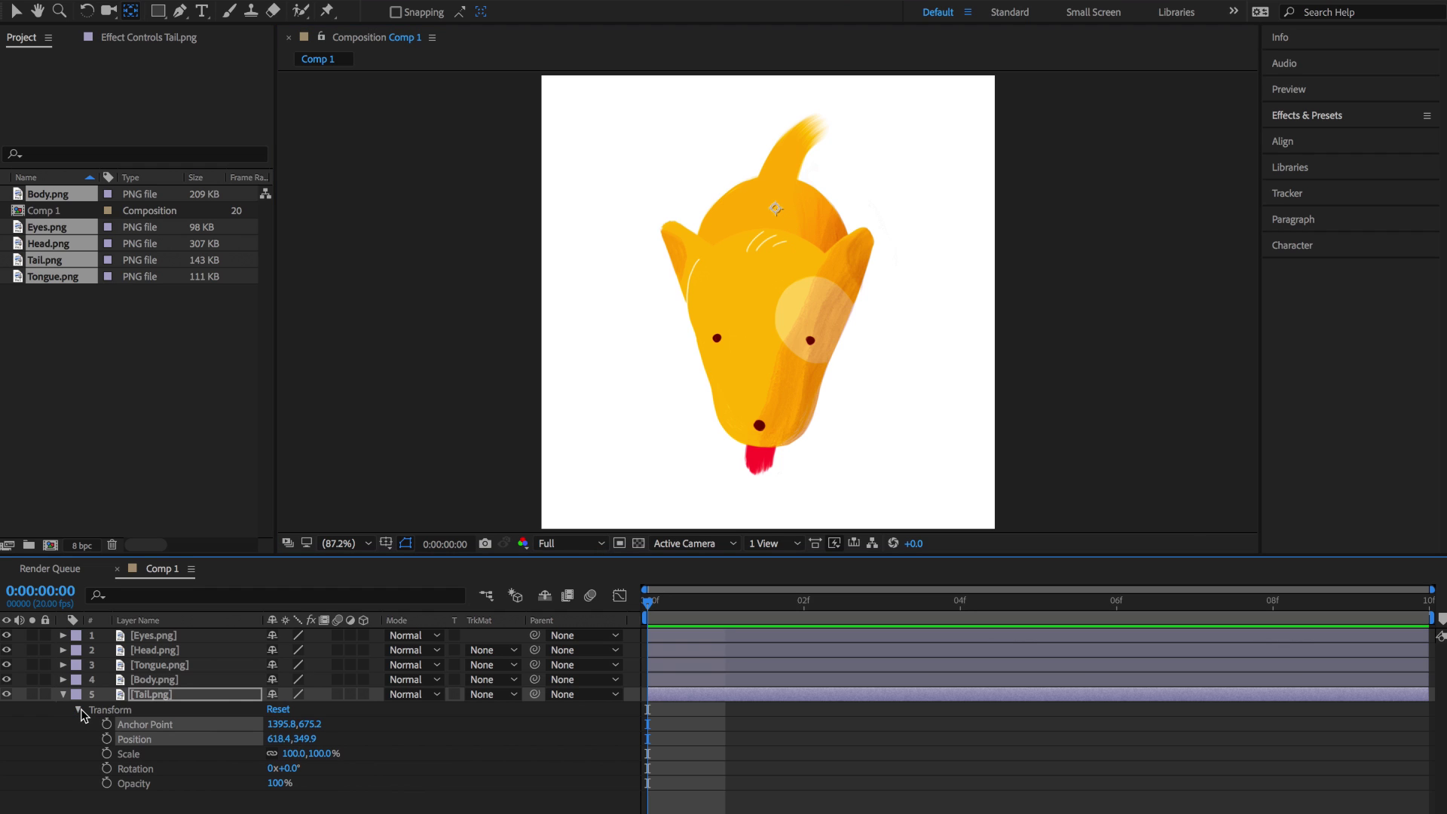
{"action": "left_click", "coordinate": [107, 753]}
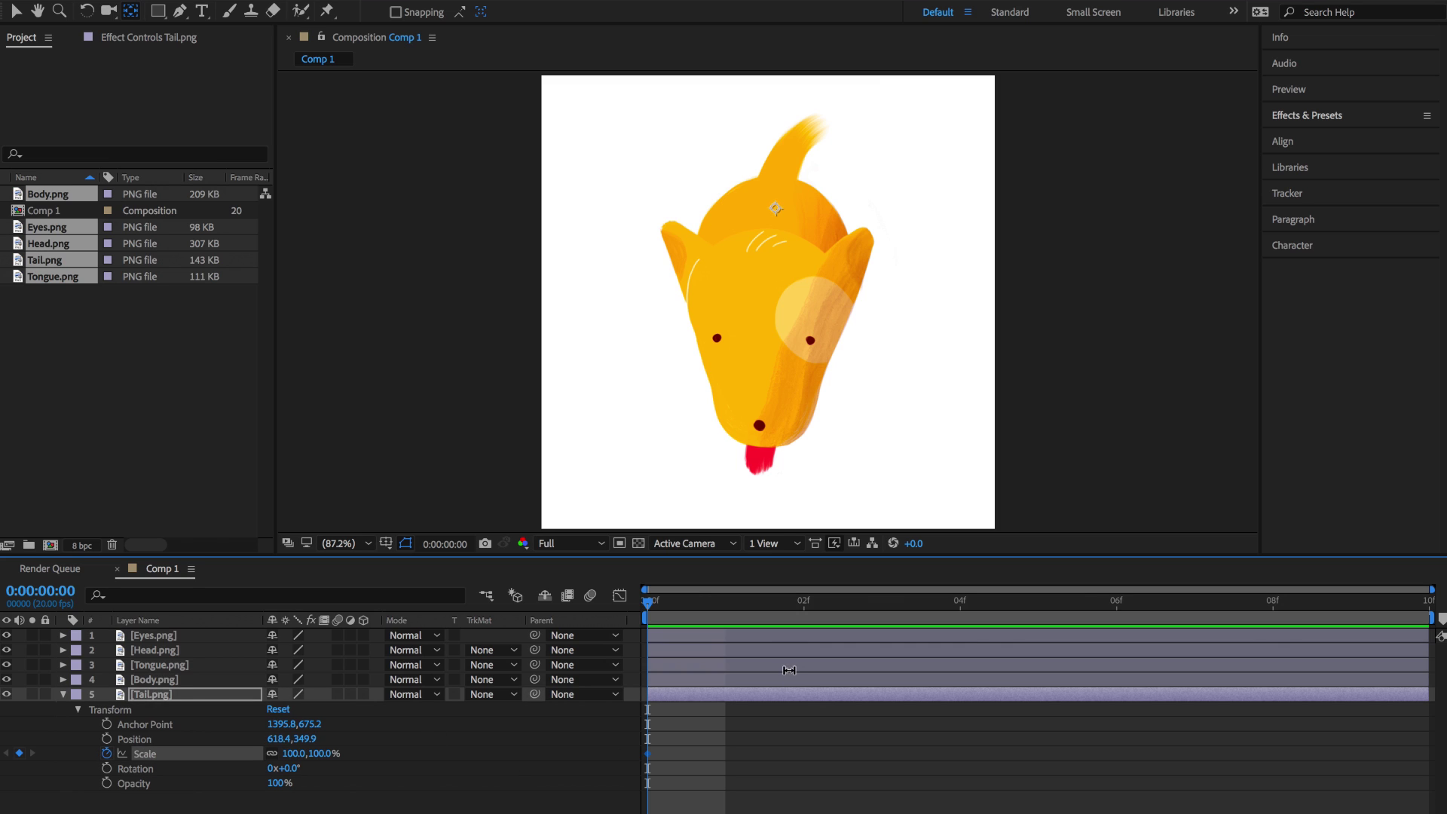
{"action": "left_click", "coordinate": [1026, 602]}
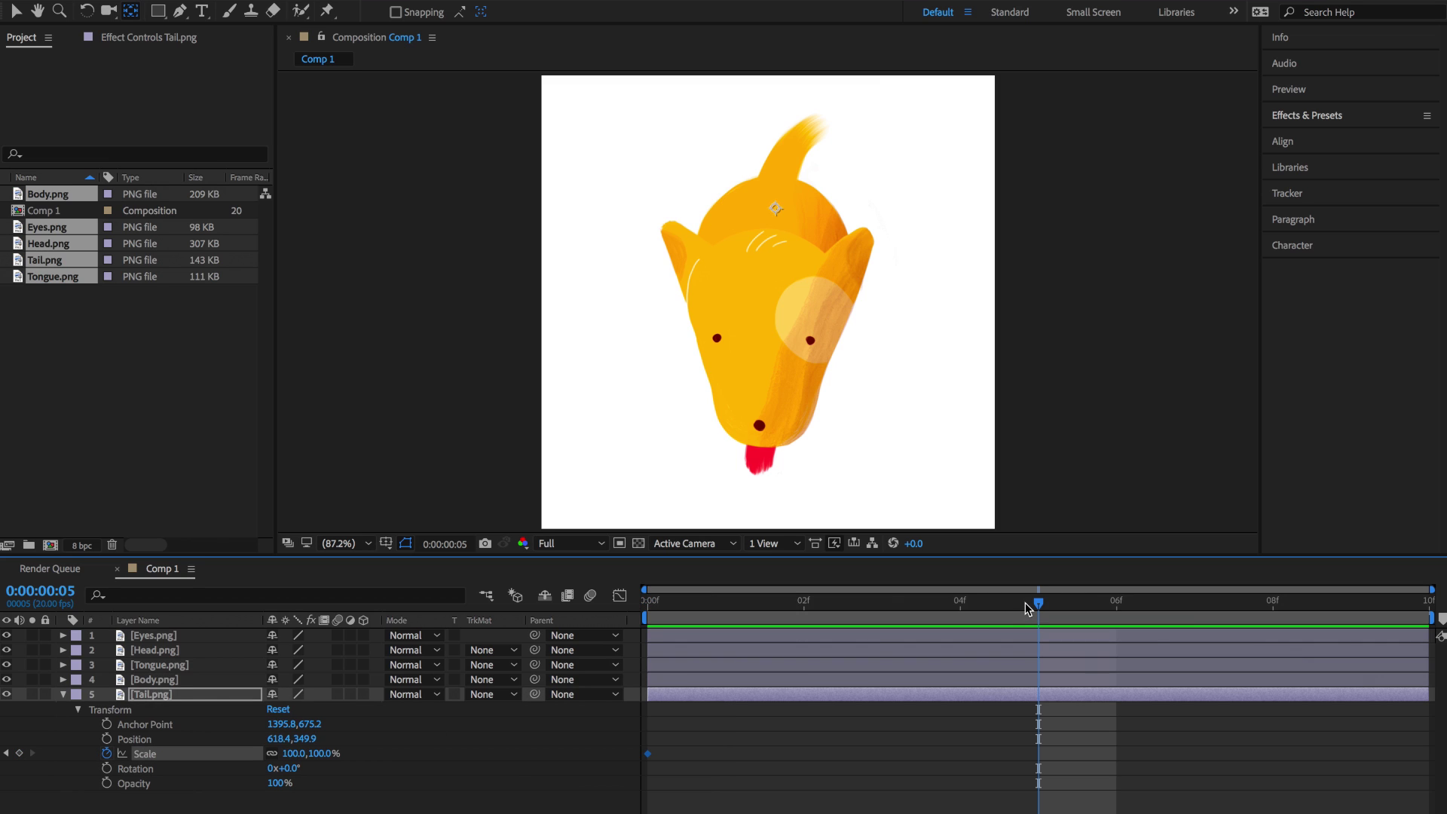
{"action": "left_click", "coordinate": [20, 756]}
{"action": "left_click", "coordinate": [5, 754]}
{"action": "right_click", "coordinate": [220, 699]}
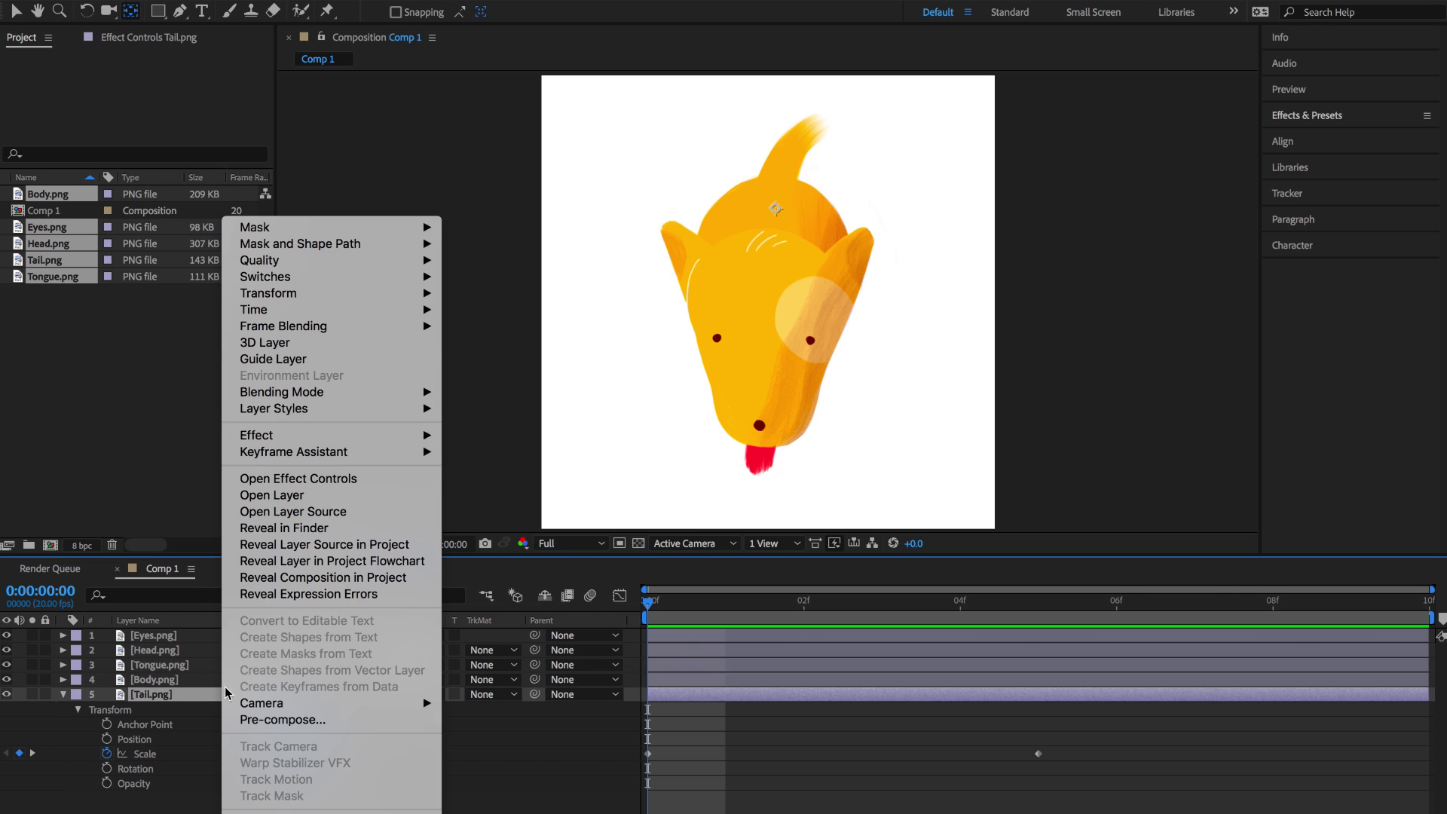
Flip the tail horizontally and turn both scale keyframes into hold keyframes.
{"action": "mouse_move", "coordinate": [269, 293]}
{"action": "left_click", "coordinate": [544, 430]}
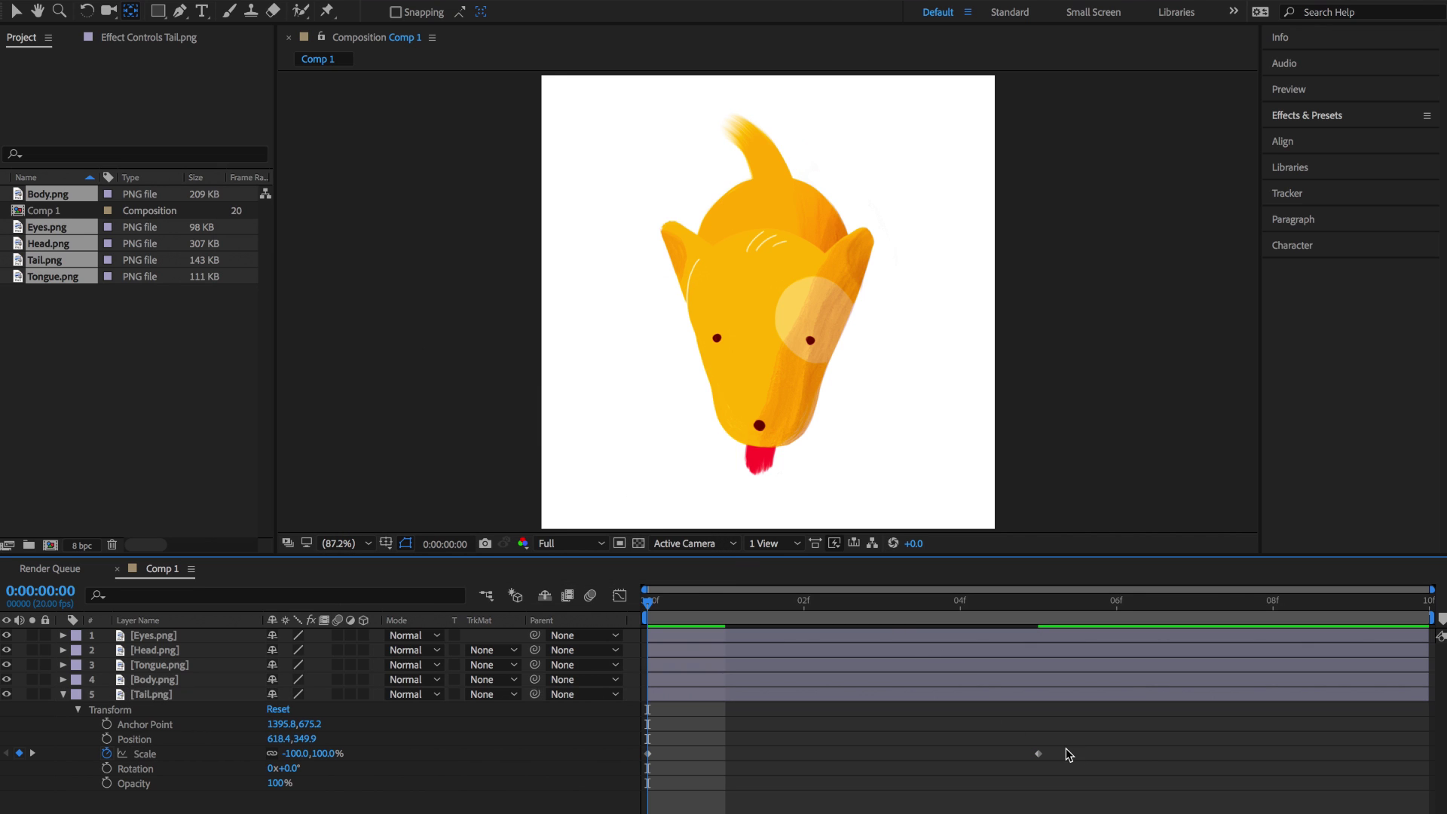
{"action": "left_click_drag", "start_coordinate": [1079, 747], "coordinate": [648, 764]}
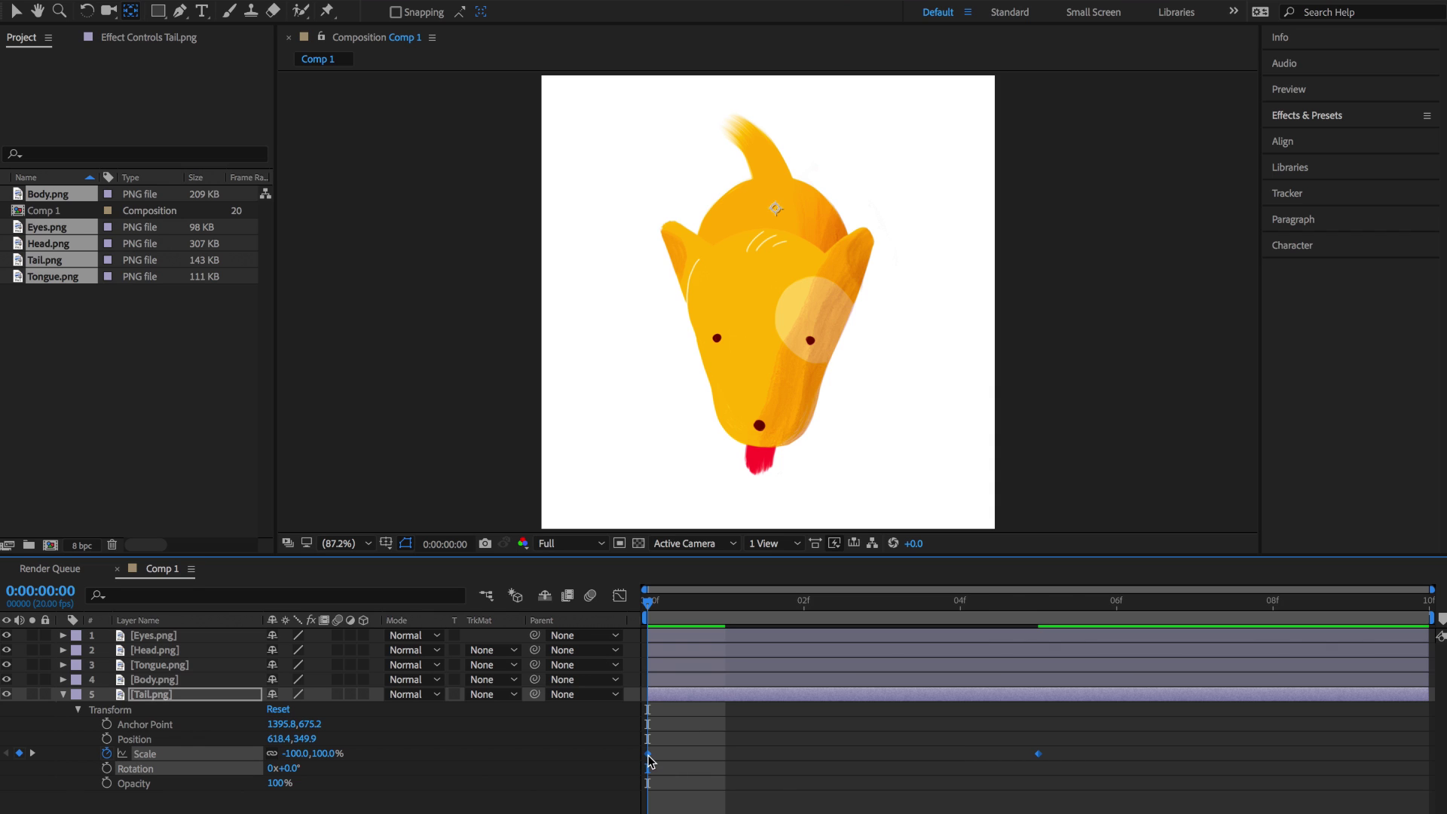
{"action": "right_click", "coordinate": [650, 760]}
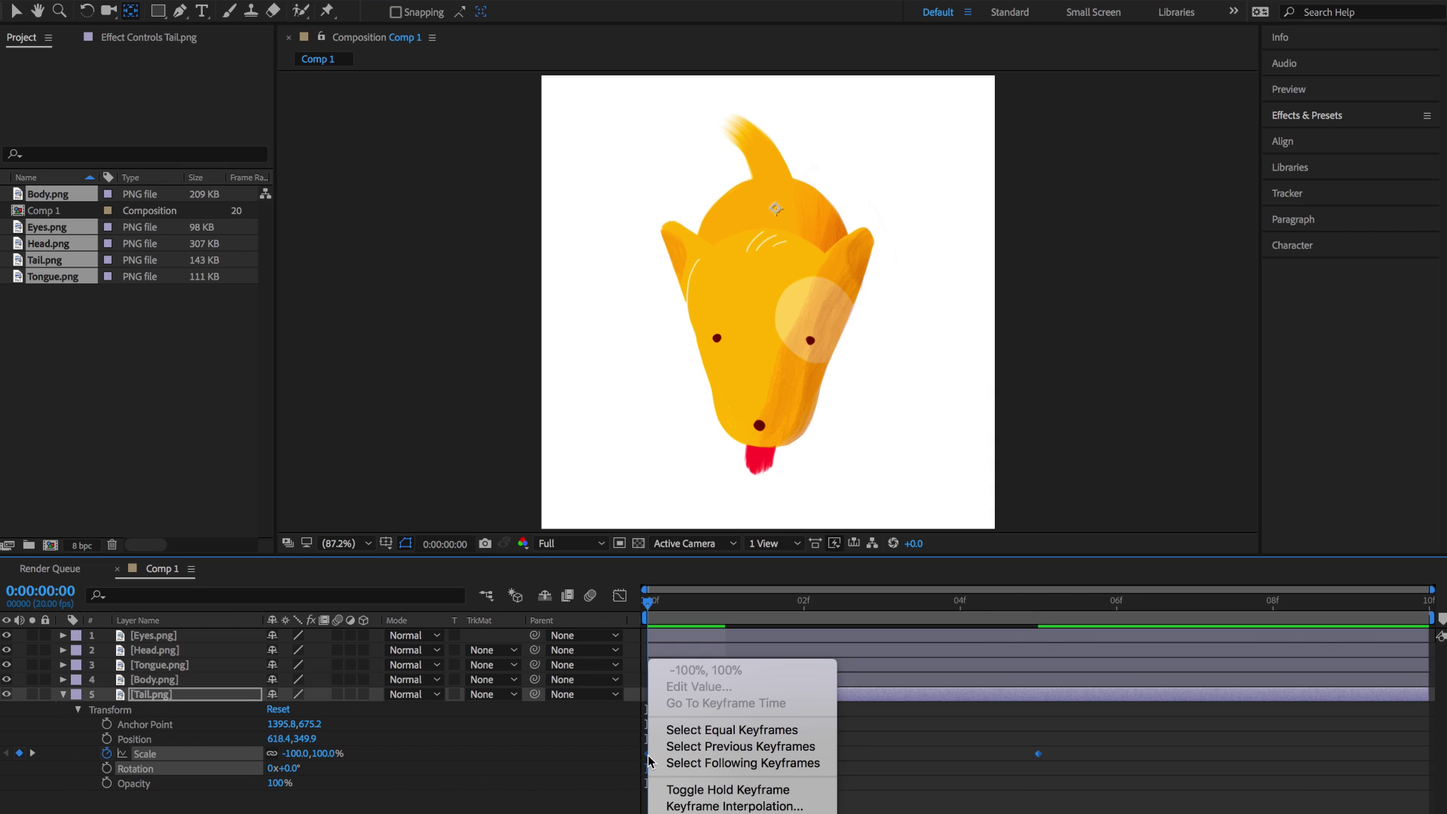
{"action": "left_click", "coordinate": [805, 793]}
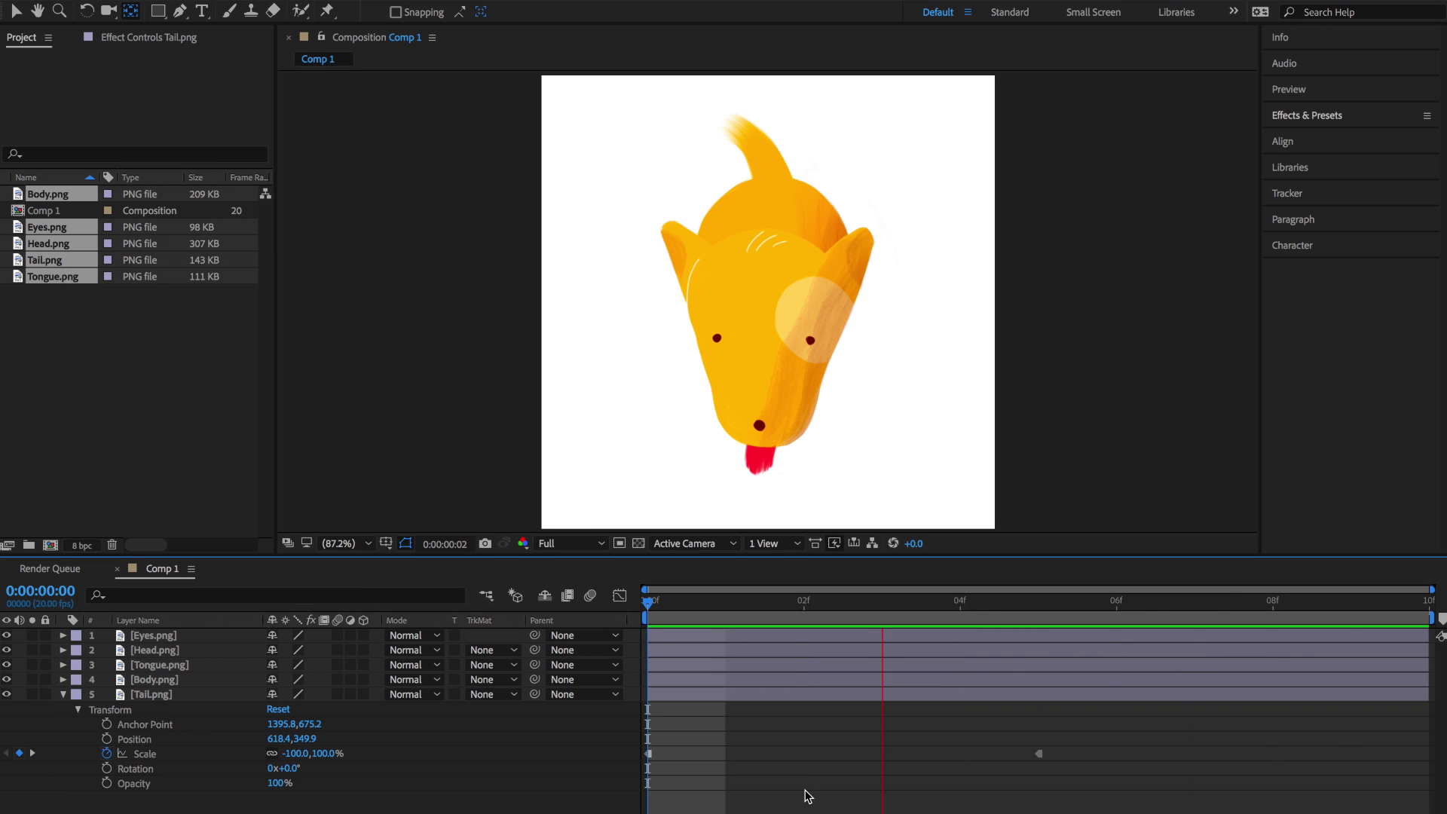
Keyframe tail rotation at frames 0 (-58°), 5 and 9, then preview the wag.
{"action": "left_click", "coordinate": [150, 768]}
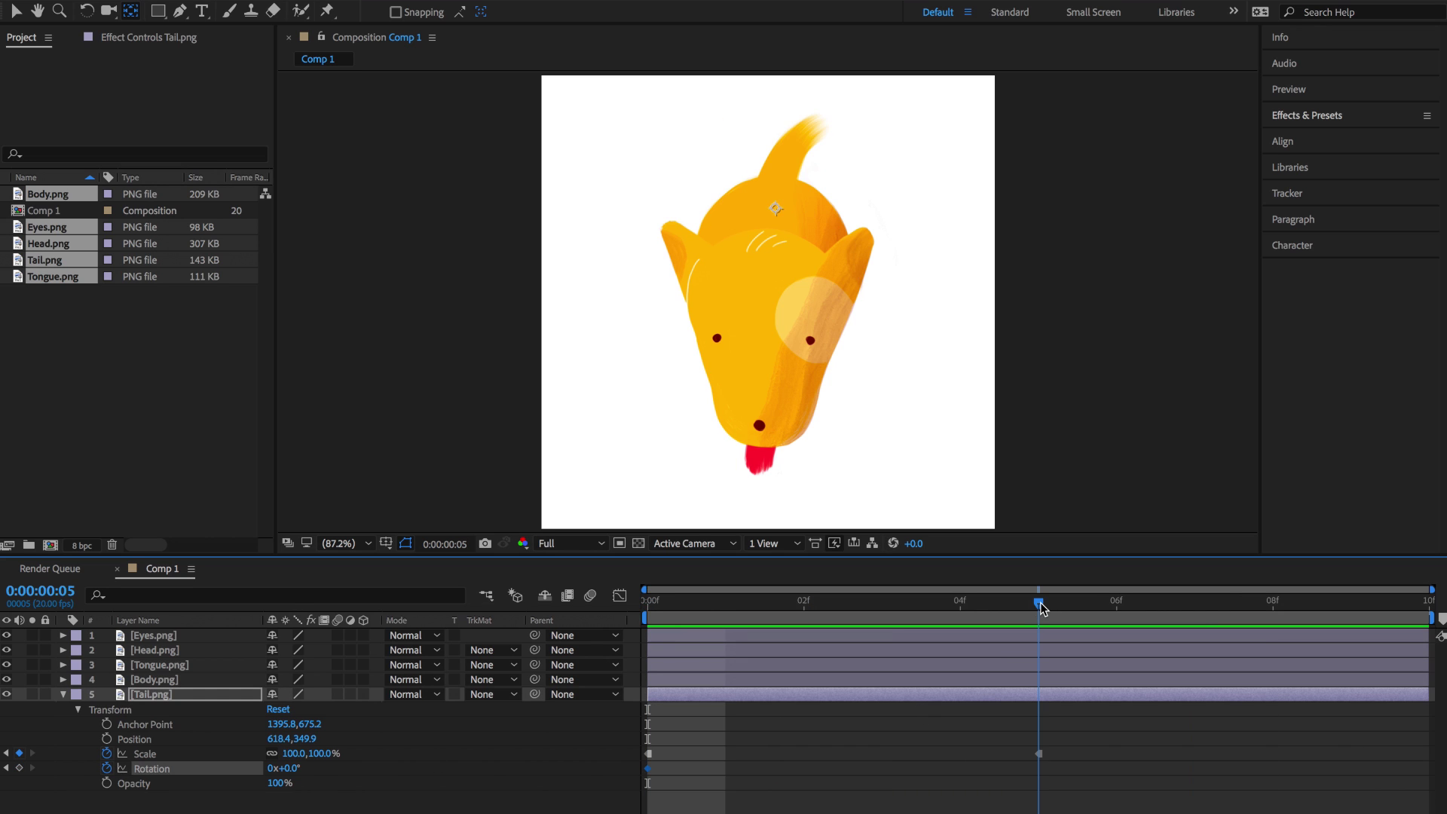
{"action": "key", "text": "k"}
{"action": "key", "text": "Home"}
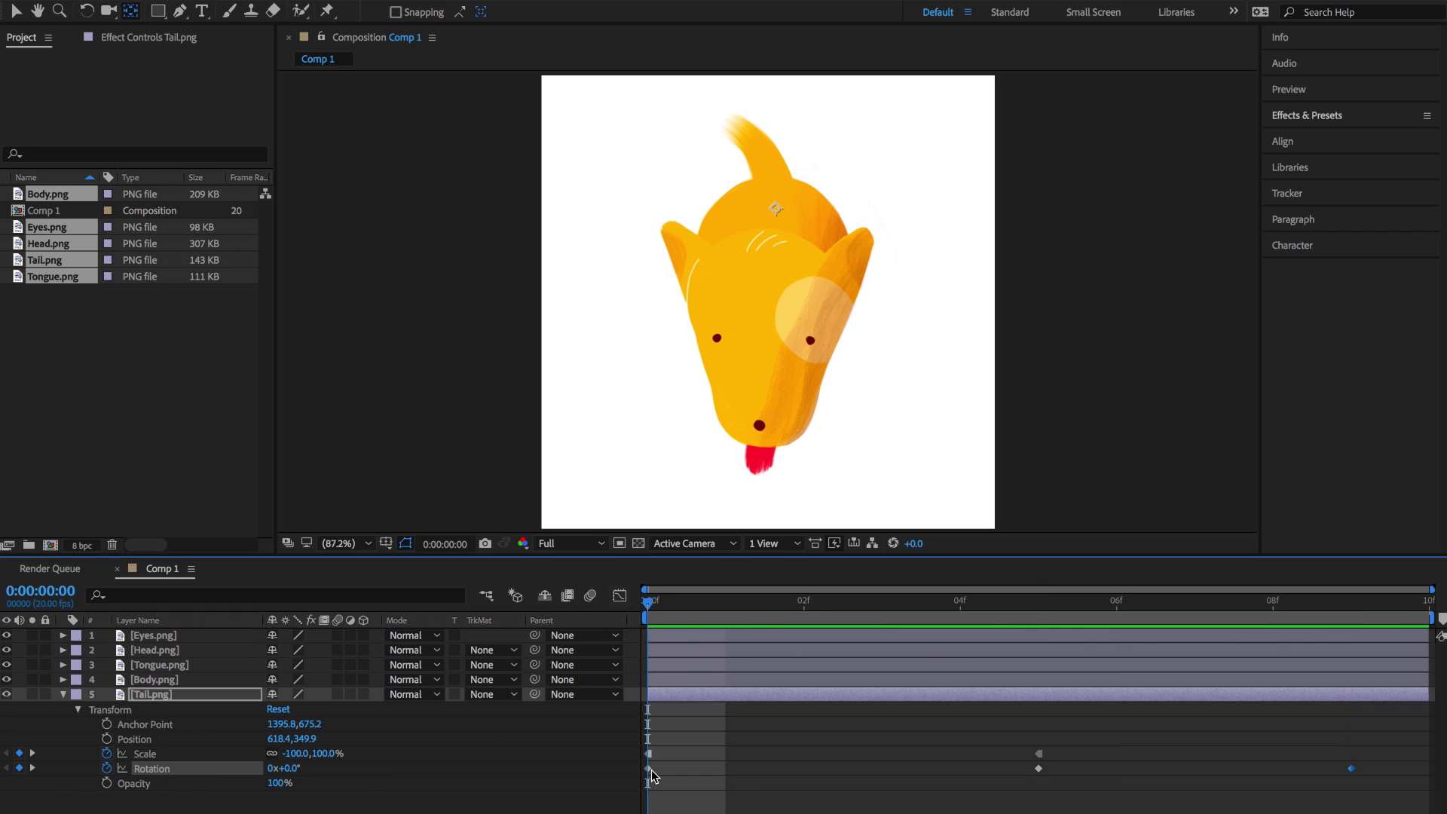
{"action": "mouse_move", "coordinate": [285, 769]}
{"action": "left_mouse_down"}
{"action": "mouse_move", "coordinate": [245, 775]}
{"action": "mouse_move", "coordinate": [329, 769]}
{"action": "mouse_move", "coordinate": [223, 780]}
{"action": "left_mouse_up"}
{"action": "left_click", "coordinate": [1039, 600]}
{"action": "left_click", "coordinate": [1352, 599]}
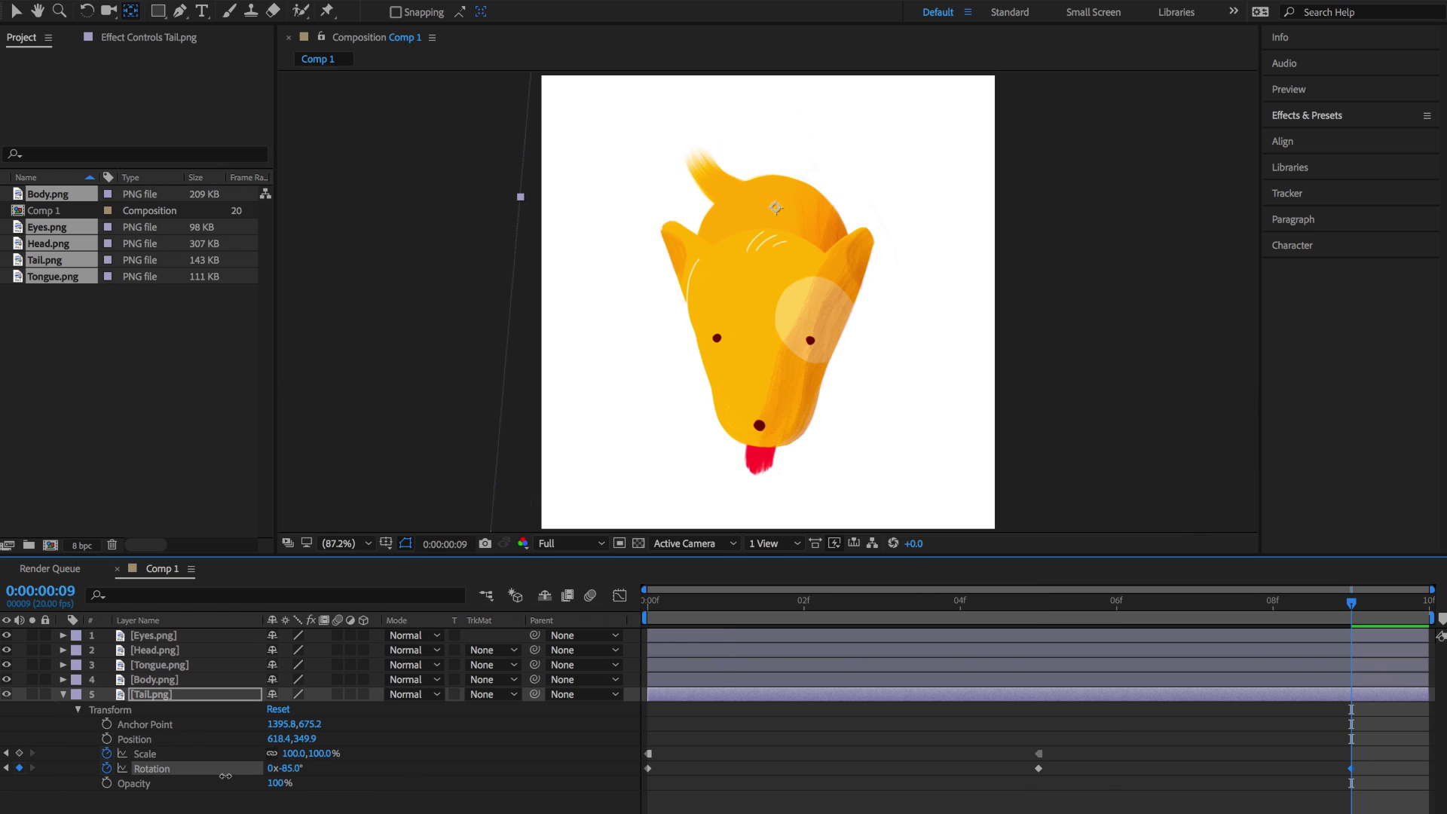
{"action": "left_click", "coordinate": [647, 601]}
{"action": "key", "text": "space"}
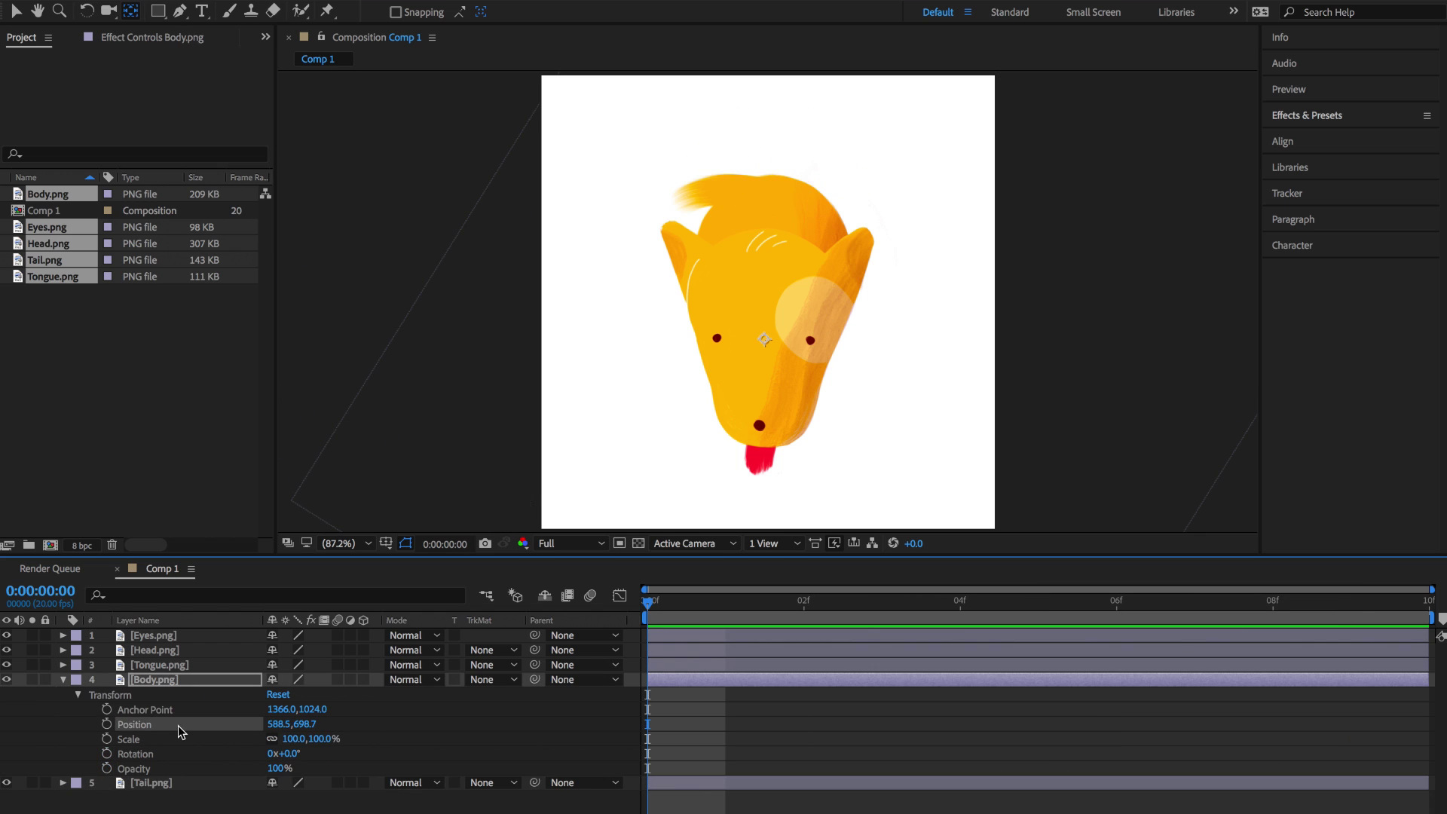
Set body Position keyframes at frames 0, 5 and 9 with small sideways nudges.
{"action": "left_click", "coordinate": [1038, 603]}
{"action": "left_click", "coordinate": [18, 724]}
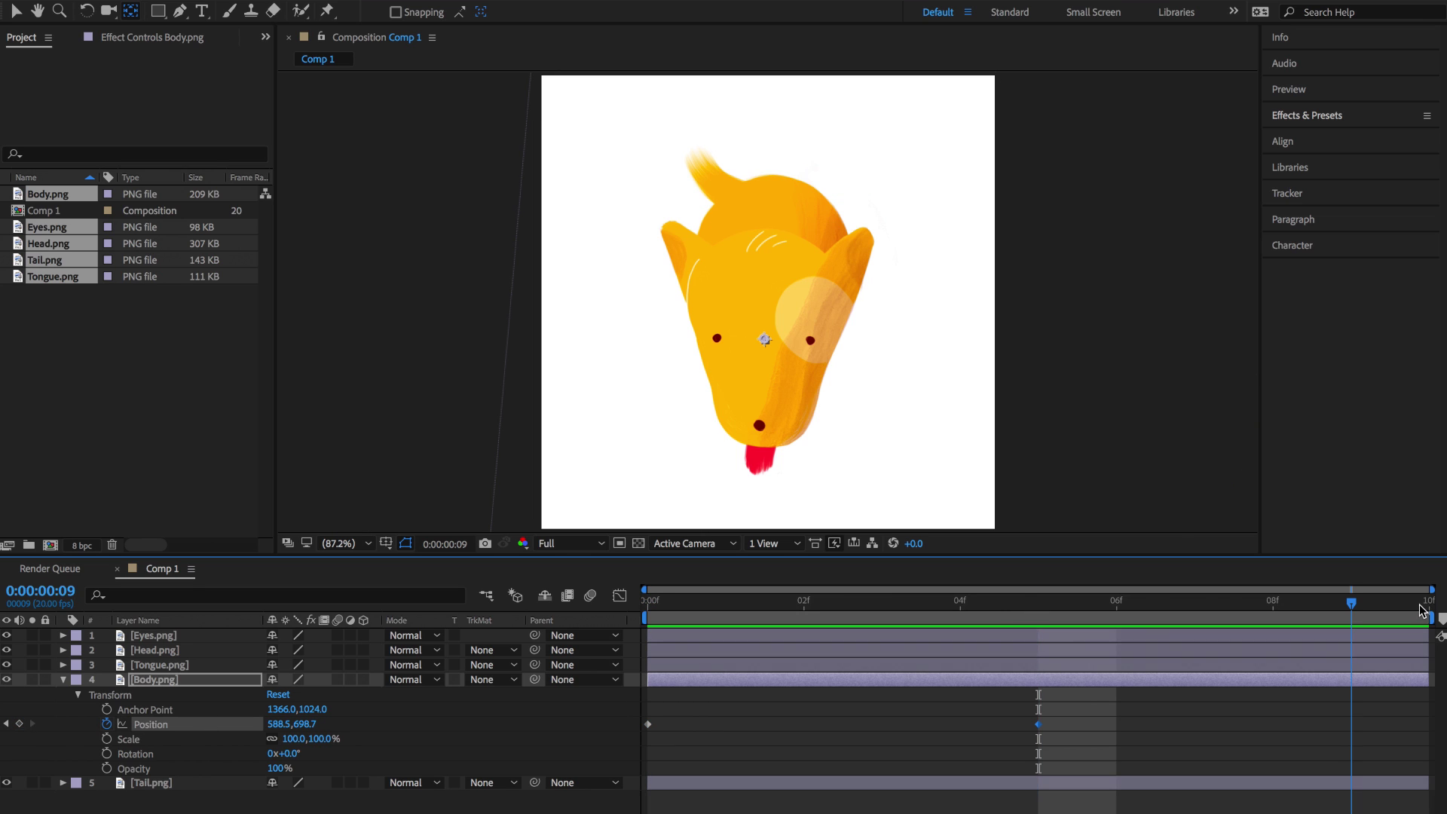
{"action": "left_click", "coordinate": [1350, 602]}
{"action": "left_click", "coordinate": [19, 724]}
{"action": "left_click", "coordinate": [650, 603]}
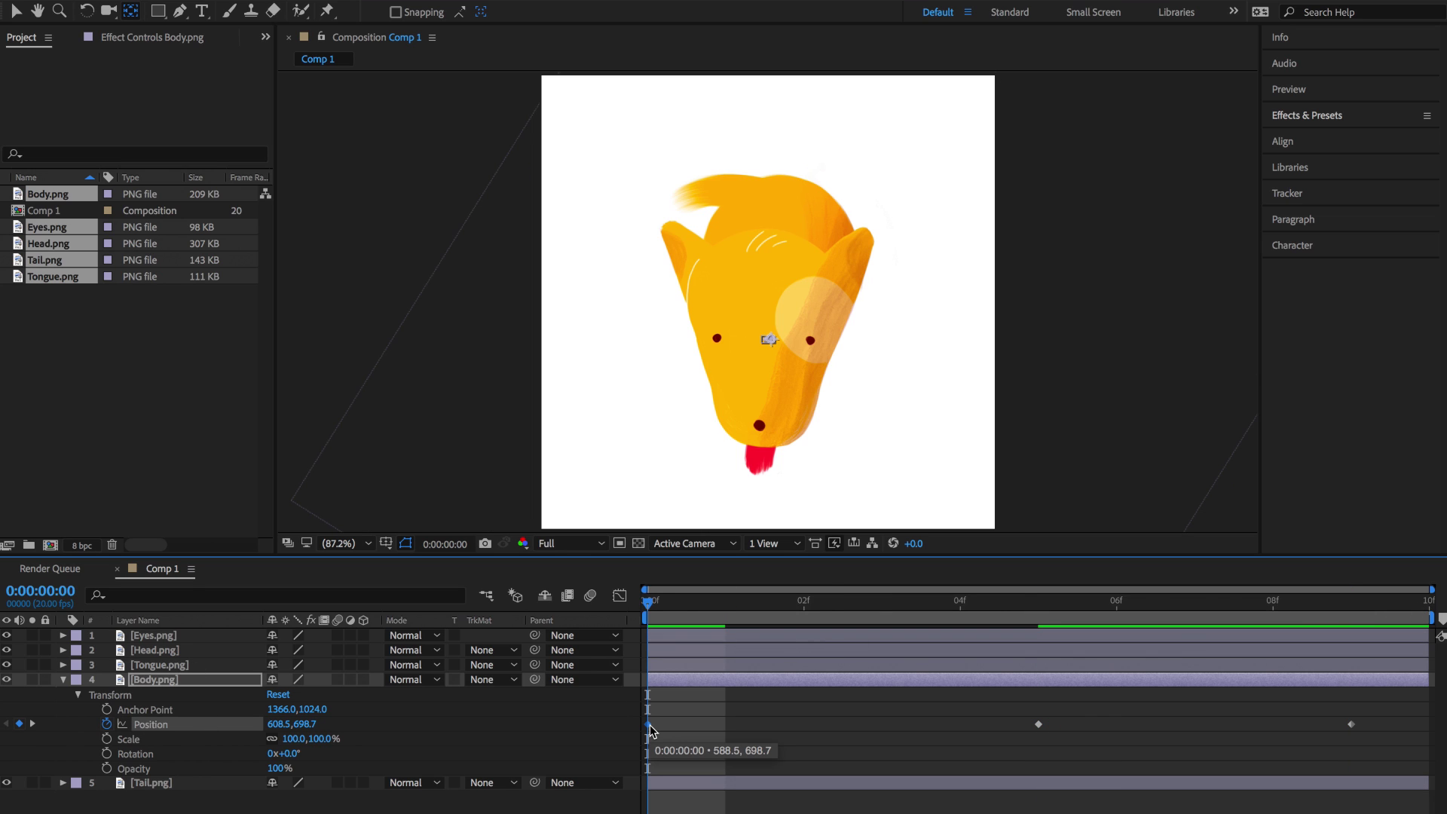
{"action": "key", "text": "shift+Right"}
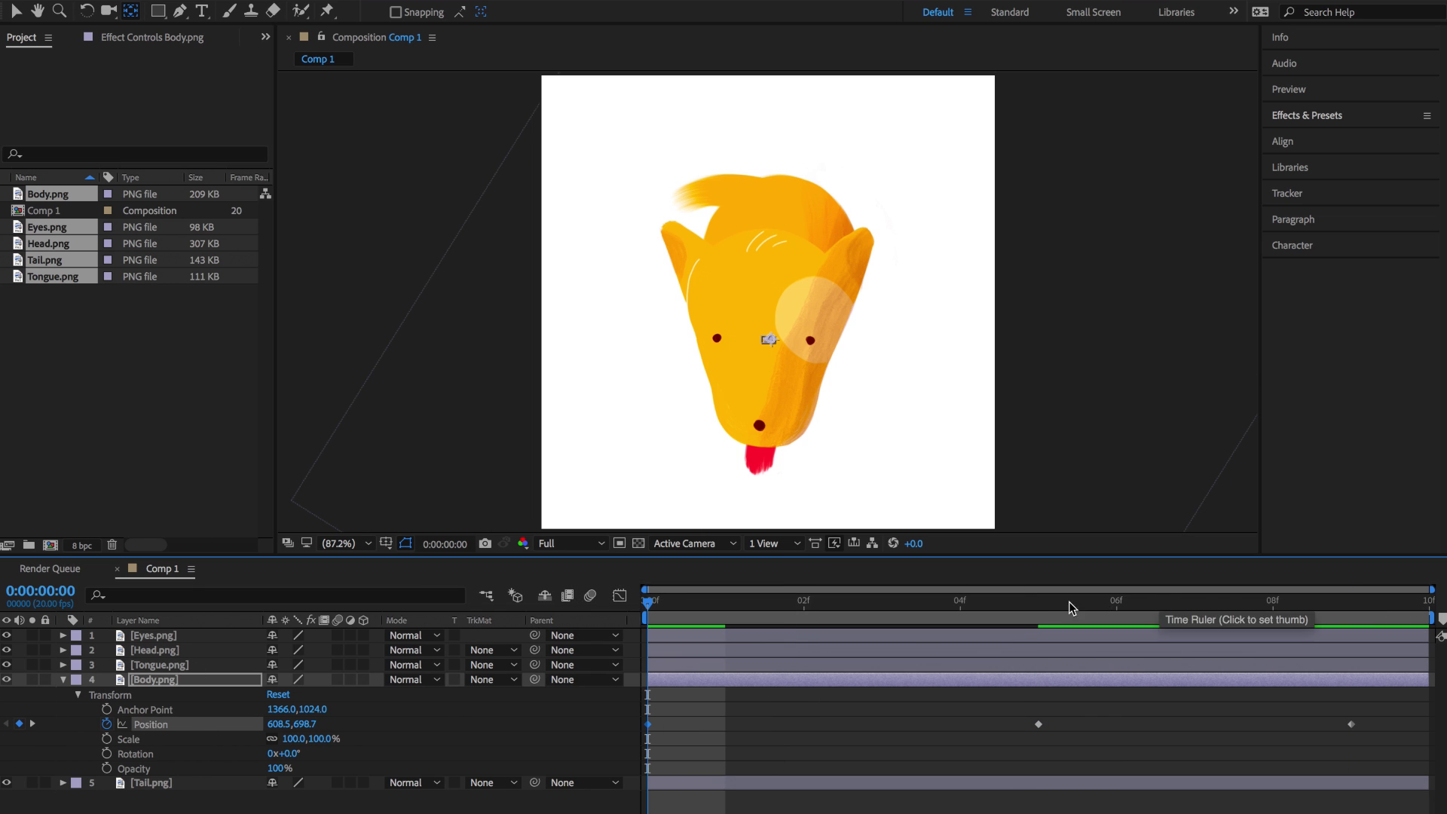
{"action": "left_click", "coordinate": [1038, 602]}
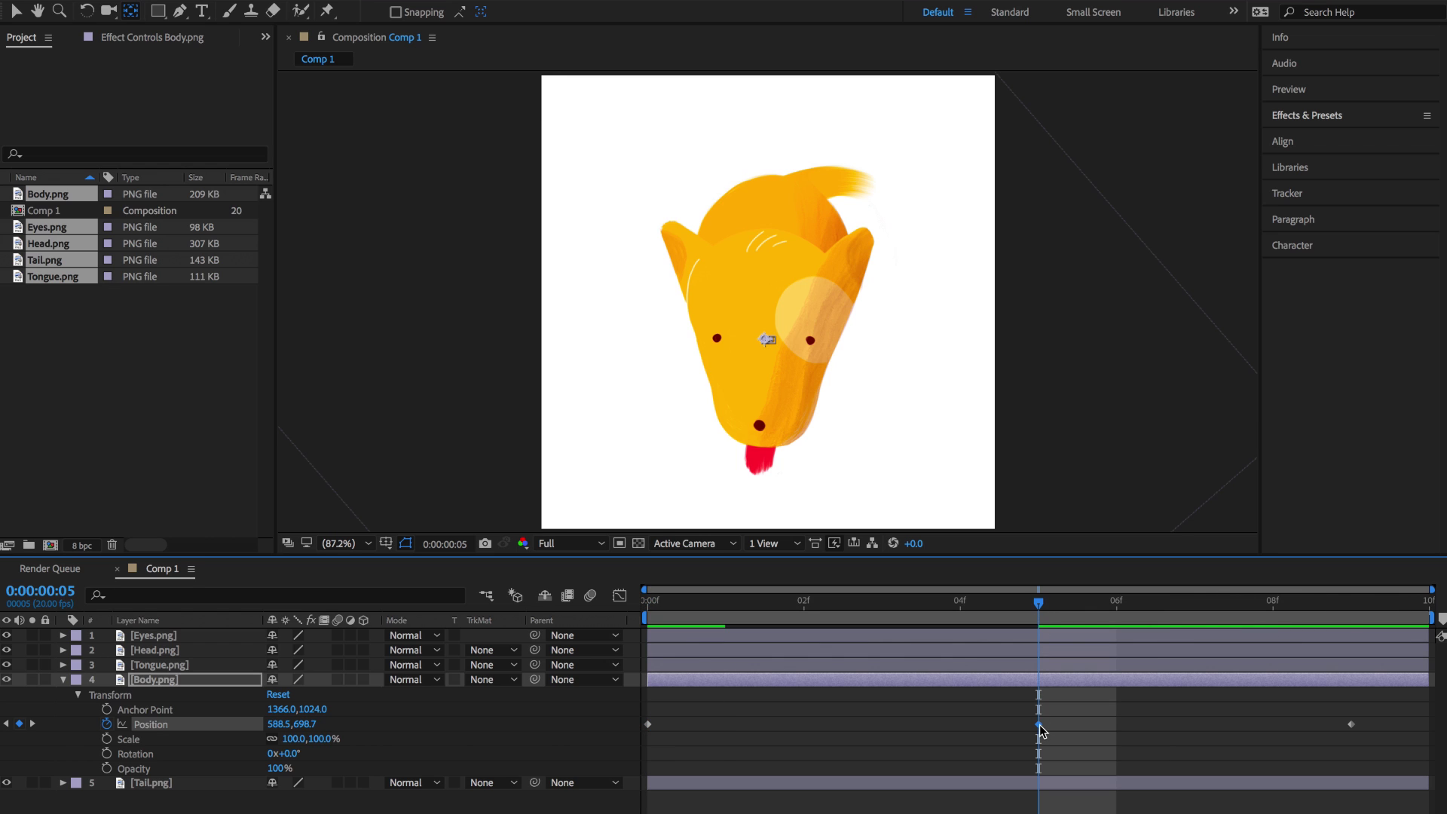
{"action": "left_click", "coordinate": [1352, 603]}
{"action": "key", "text": "shift+Left"}
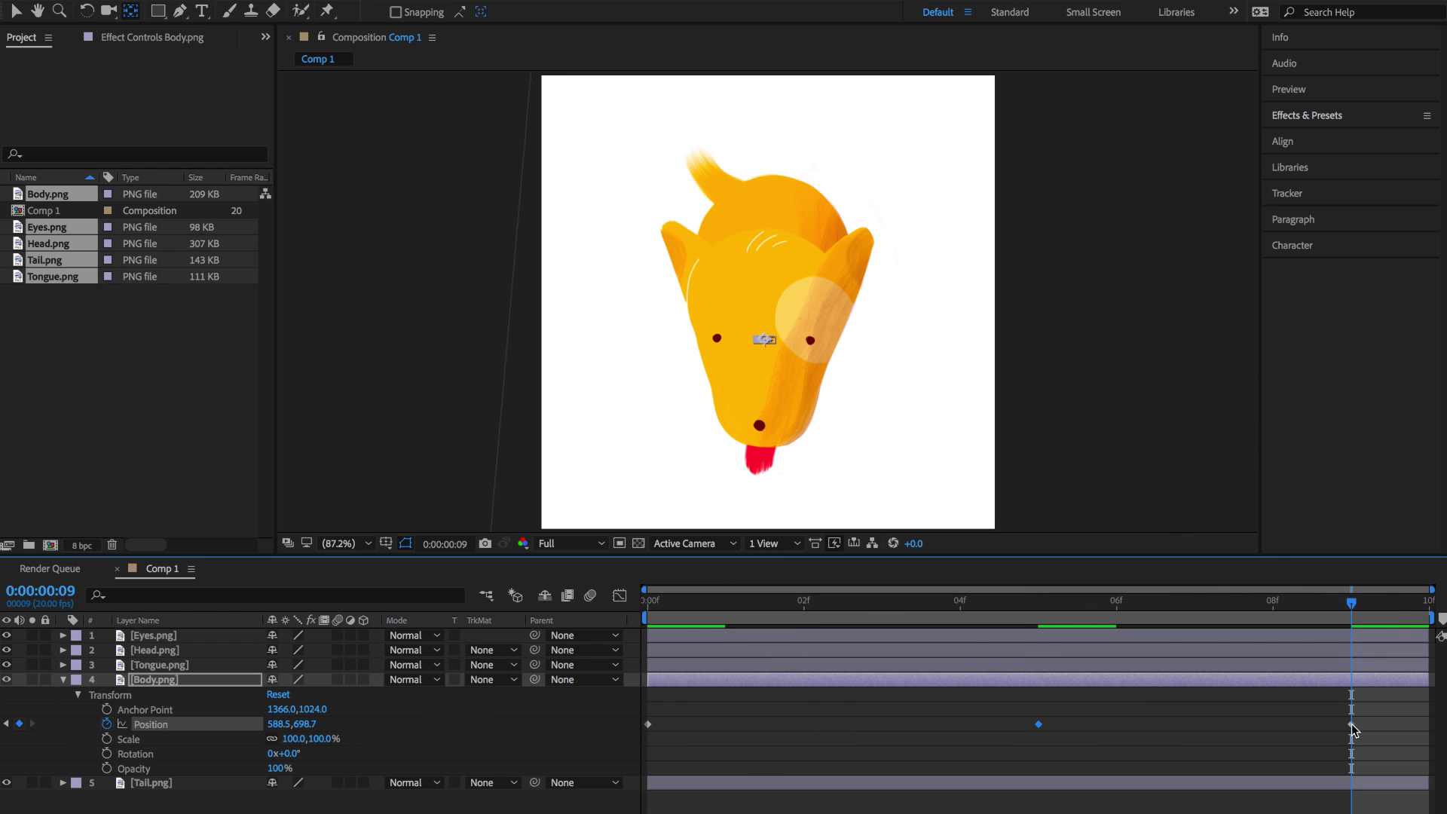
{"action": "key", "text": "shift+Right"}
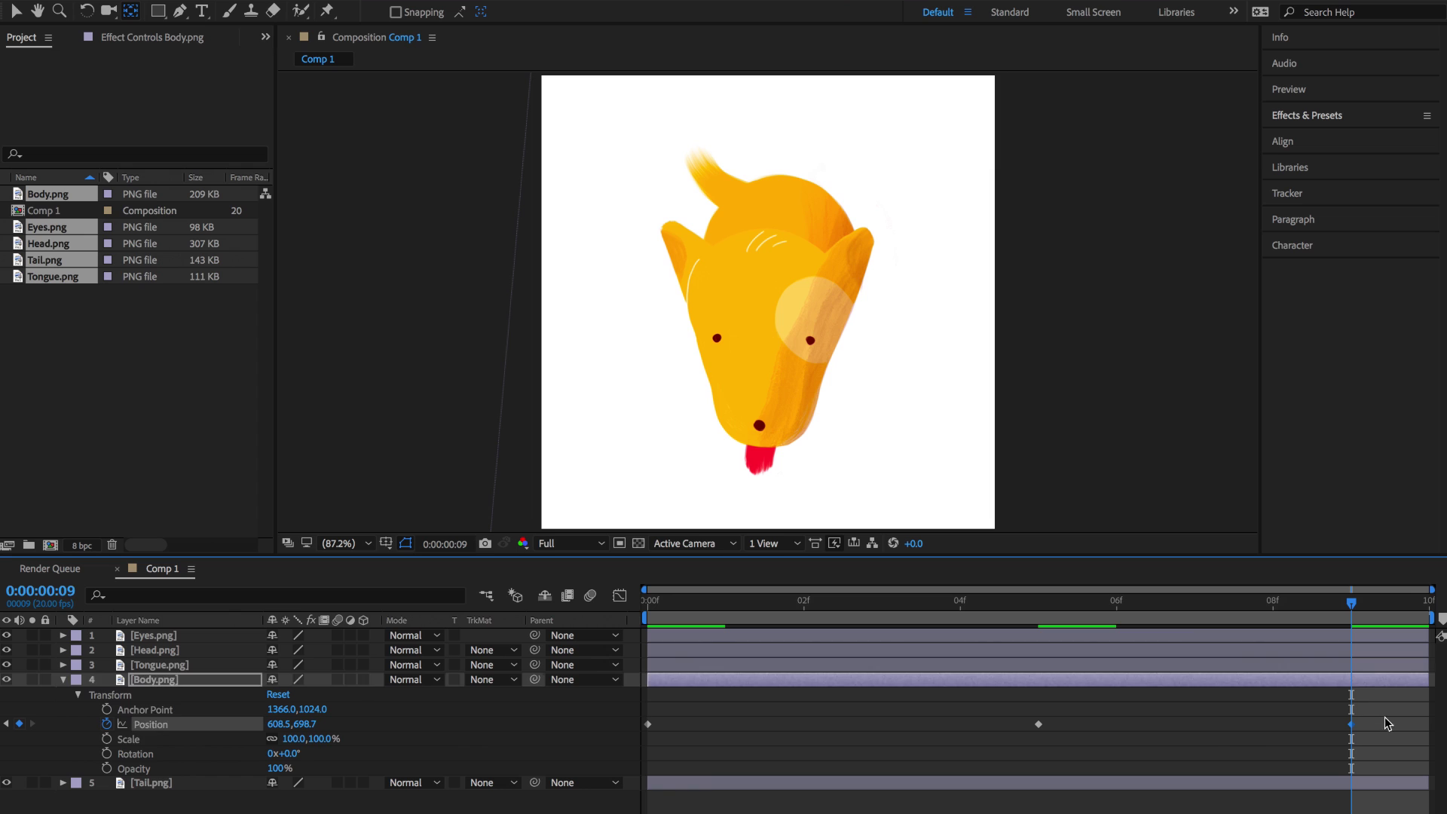
Apply Easy Ease to the body's position keyframes and raise the head's anchor point.
{"action": "left_click_drag", "start_coordinate": [1389, 724], "coordinate": [644, 745]}
{"action": "right_click", "coordinate": [649, 724]}
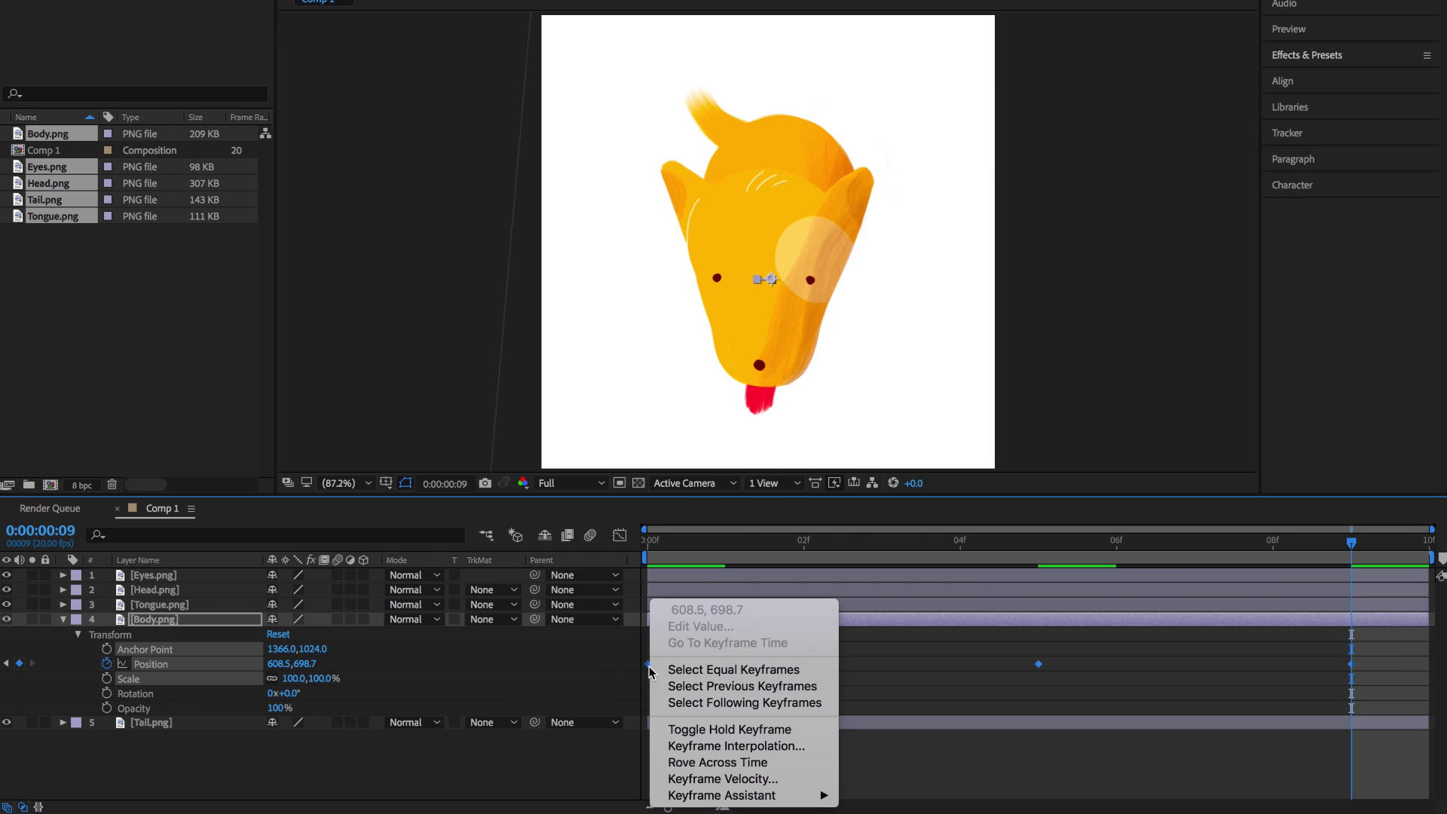
{"action": "mouse_move", "coordinate": [722, 795]}
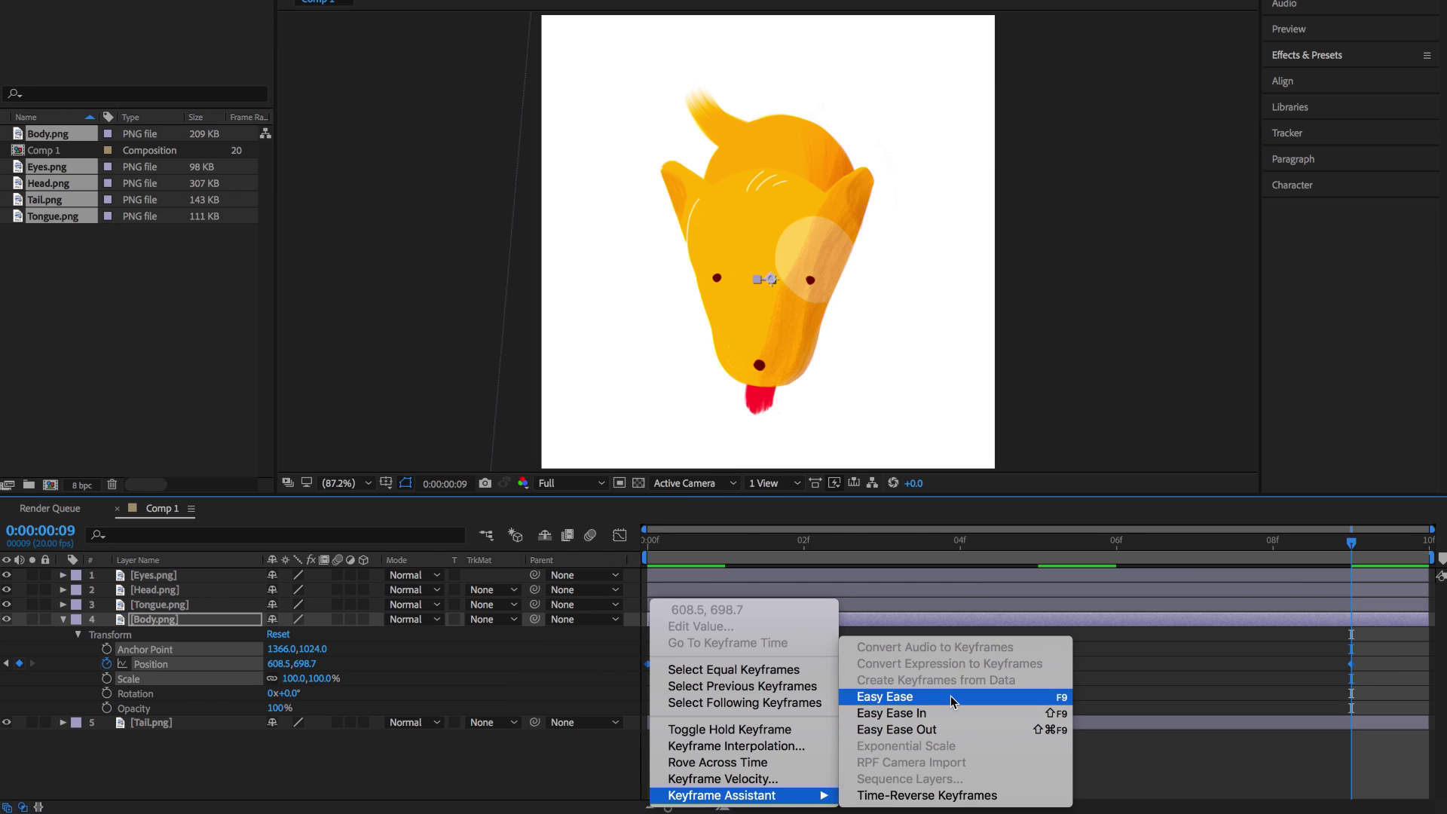
{"action": "left_click", "coordinate": [951, 695]}
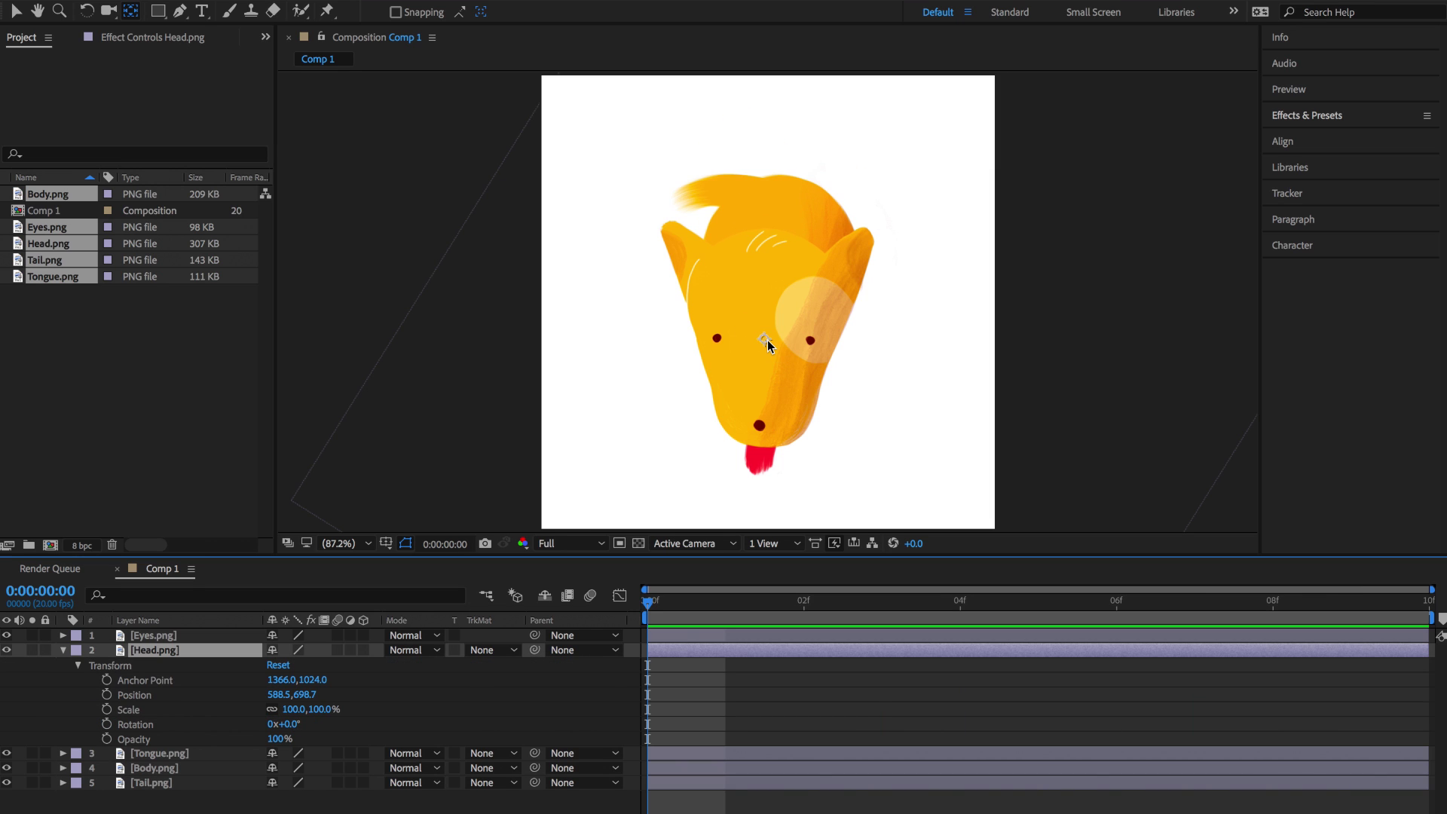
{"action": "left_click_drag", "start_coordinate": [768, 341], "coordinate": [767, 306]}
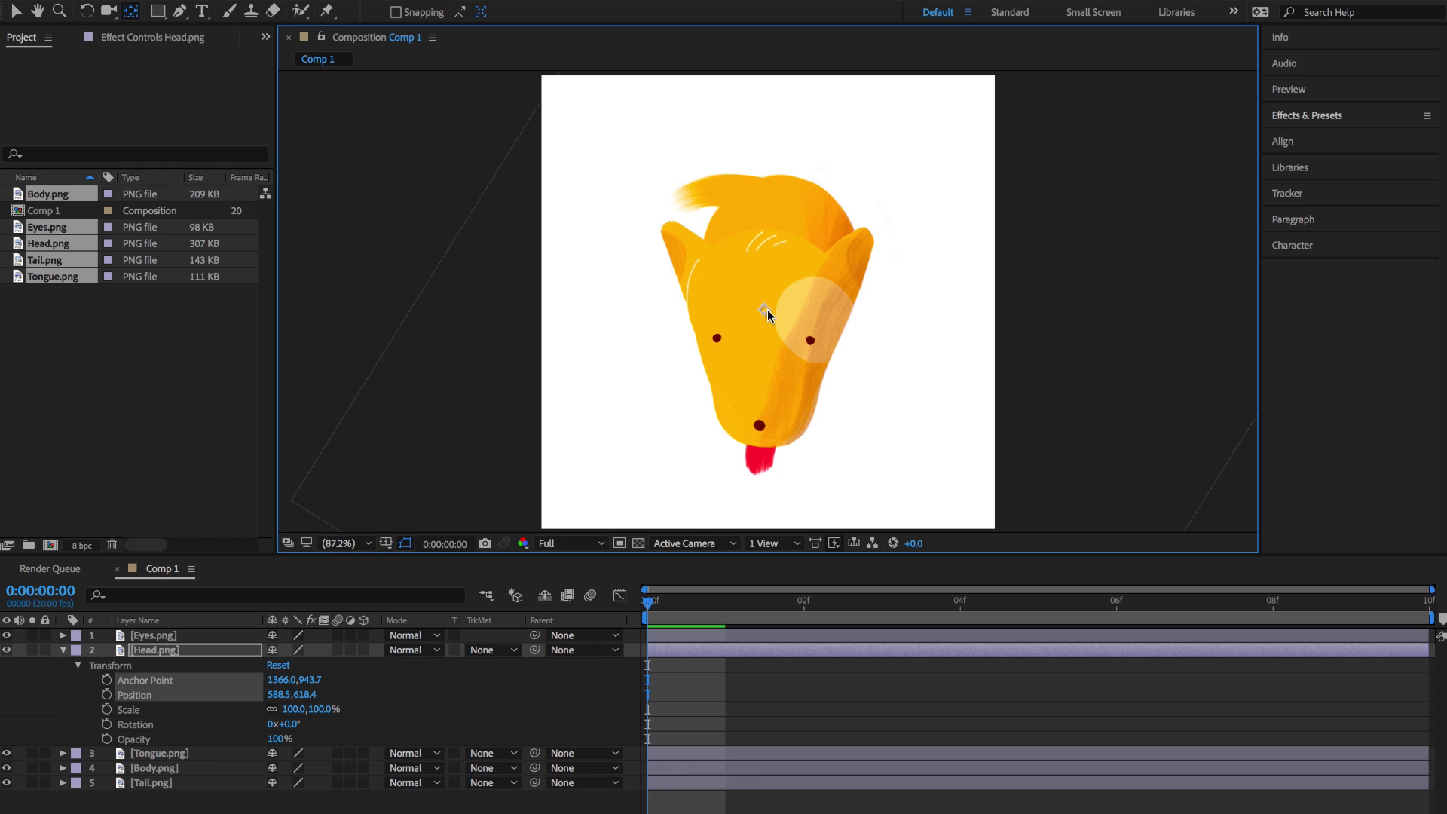
Enable head Rotation keyframing and step through frames 0, 5 and 9.
{"action": "left_click", "coordinate": [108, 723]}
{"action": "left_click_drag", "start_coordinate": [648, 602], "coordinate": [1038, 601]}
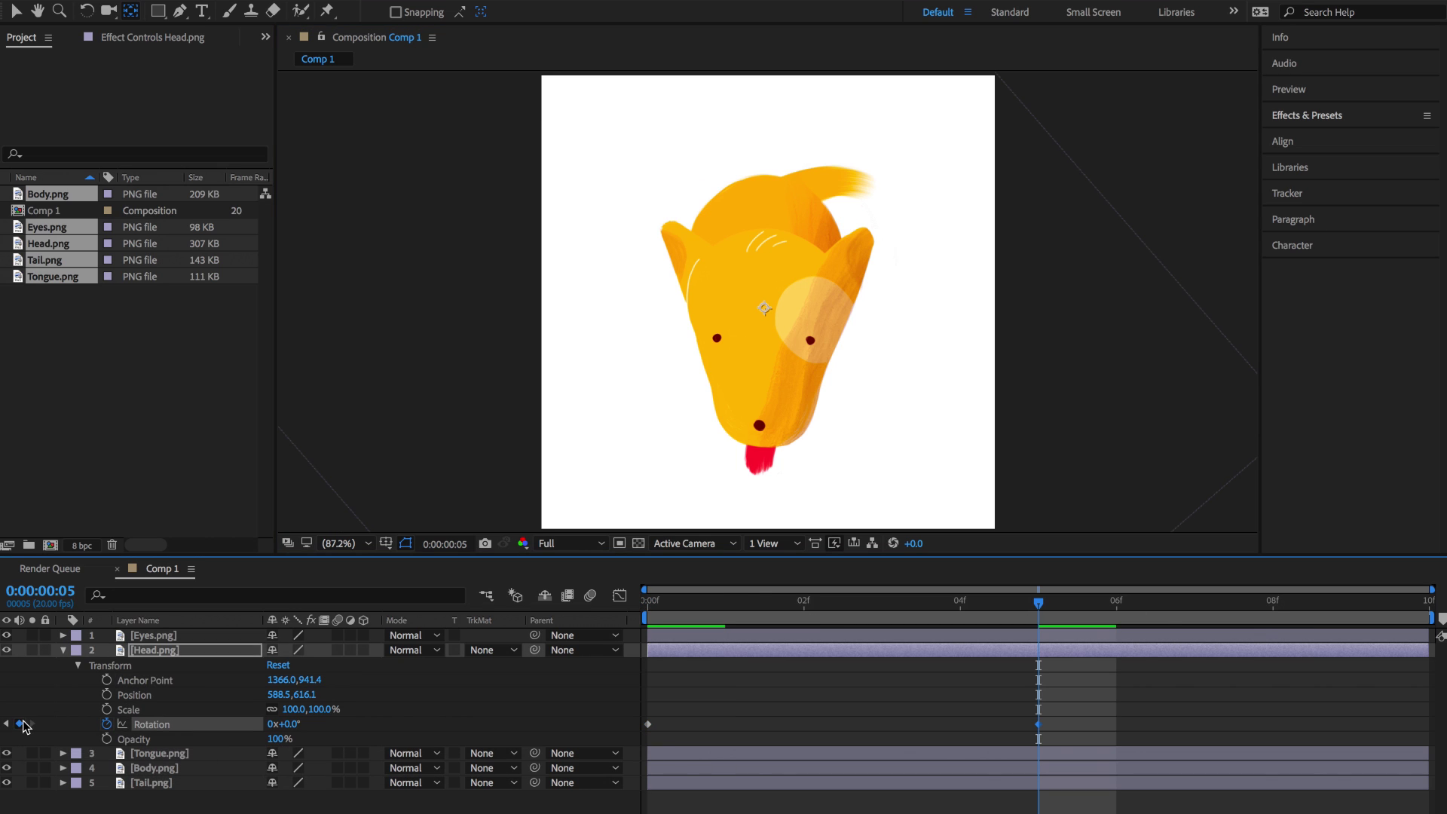
{"action": "left_click", "coordinate": [1350, 601]}
{"action": "key", "text": "Home"}
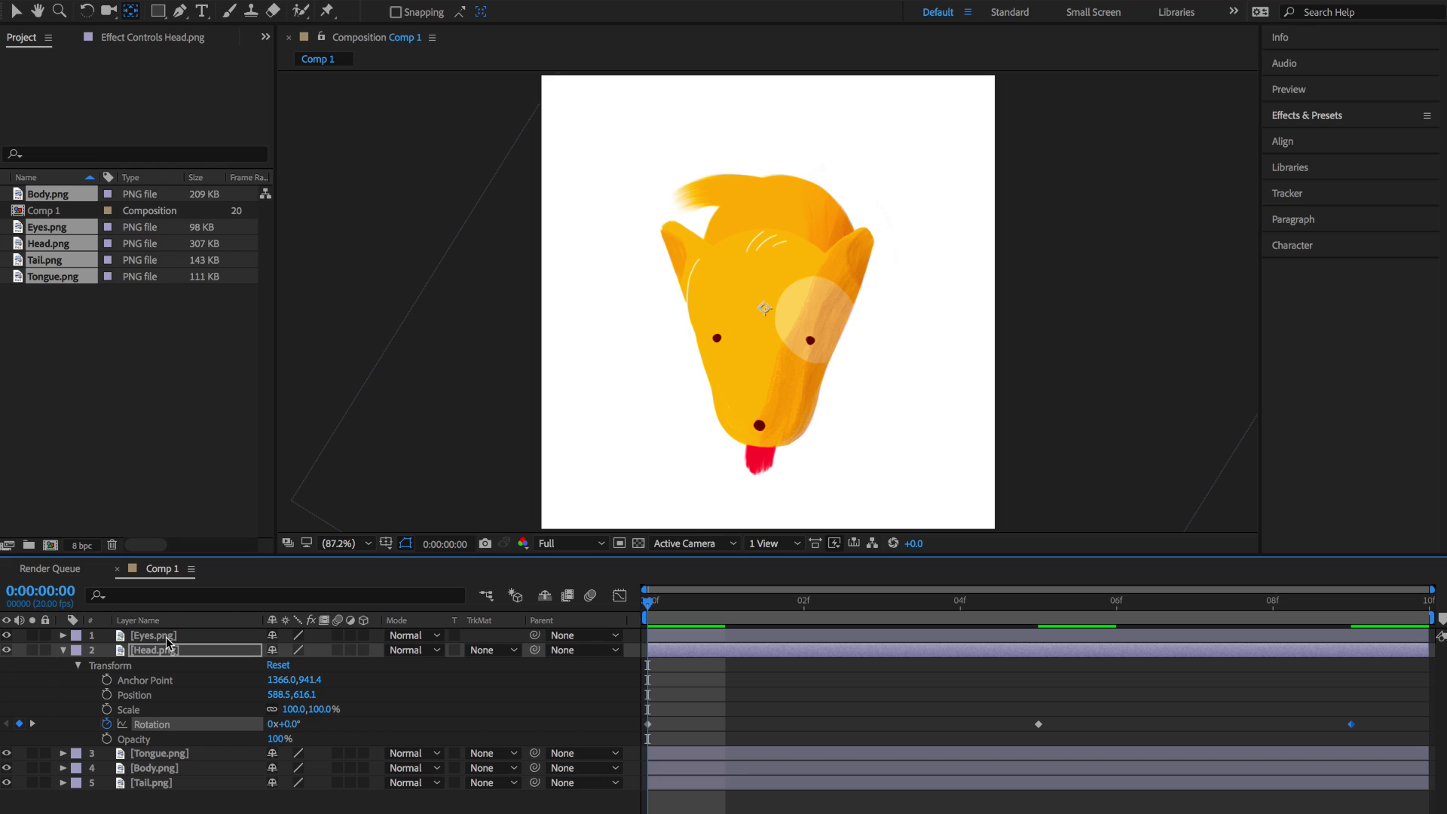
Parent the Eyes.png and Tongue.png layers to Head.png.
{"action": "left_click", "coordinate": [175, 637]}
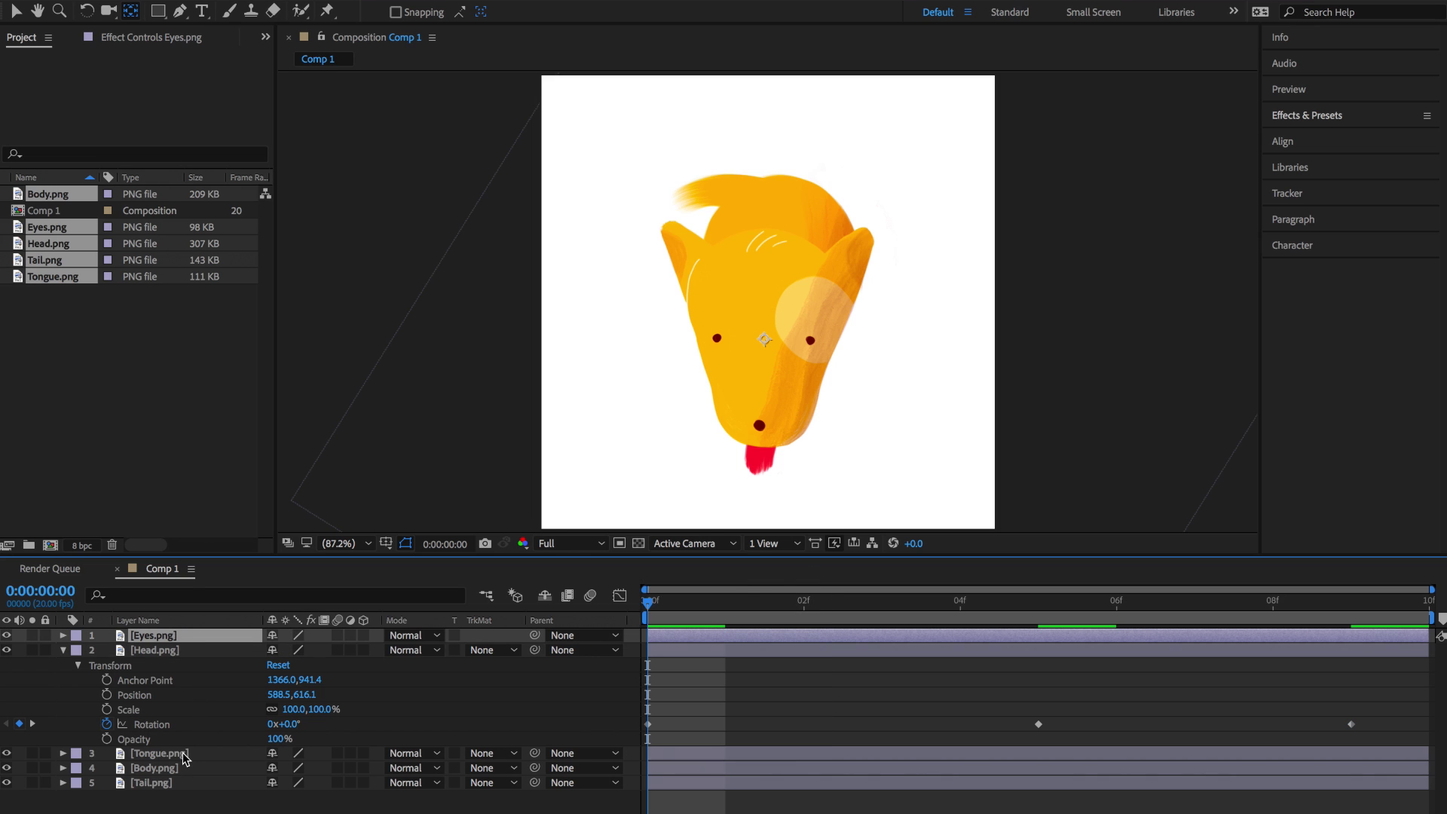
{"action": "left_click", "coordinate": [218, 752], "text": "ctrl"}
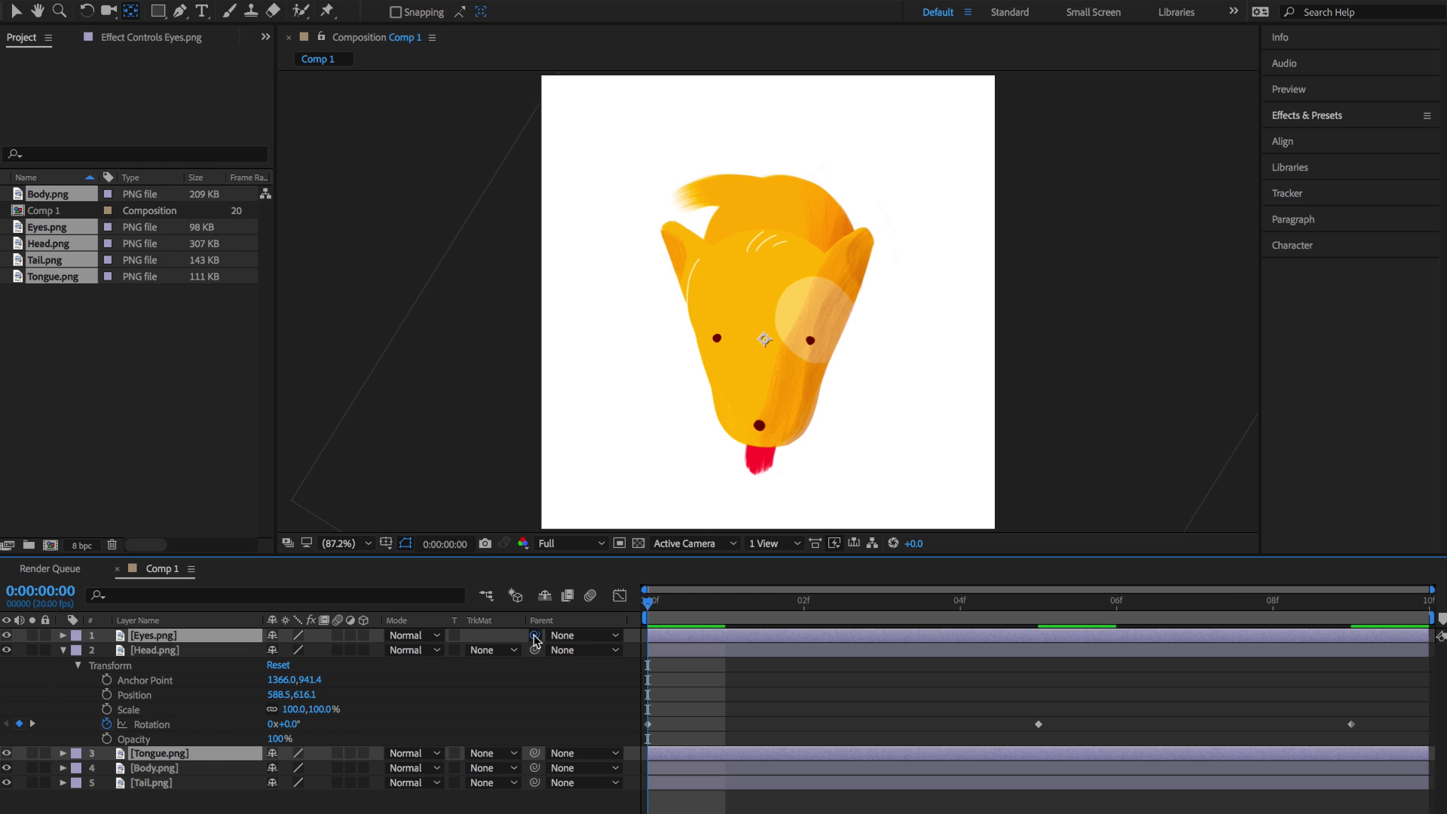
{"action": "left_click_drag", "start_coordinate": [535, 636], "coordinate": [538, 651]}
Tilt the head 10 degrees at frame 0, then move on to frames 5 and 9.
{"action": "left_click", "coordinate": [282, 724]}
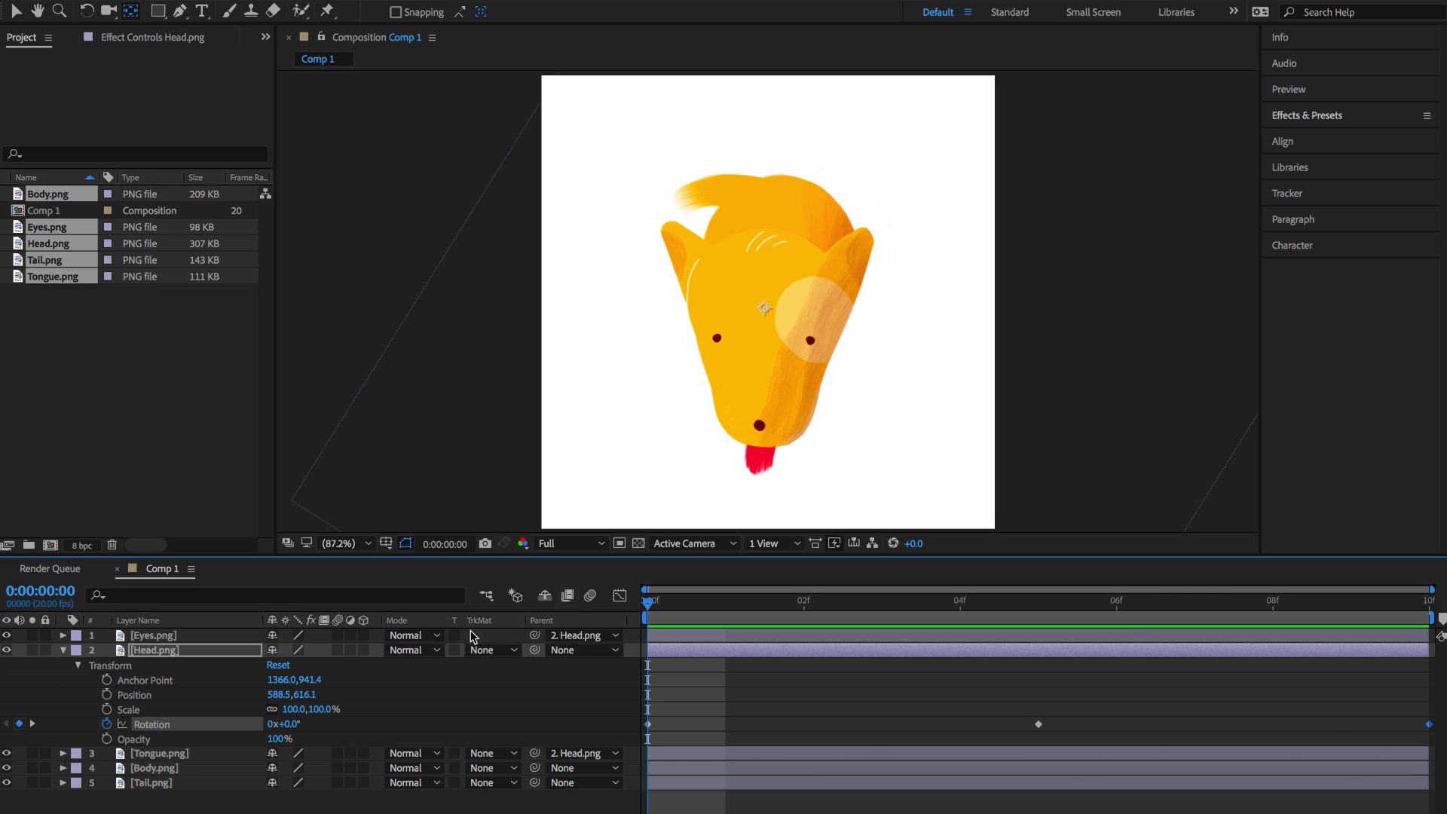
{"action": "mouse_move", "coordinate": [282, 724]}
{"action": "left_mouse_down"}
{"action": "mouse_move", "coordinate": [297, 724]}
{"action": "mouse_move", "coordinate": [276, 724]}
{"action": "left_mouse_up"}
{"action": "left_click", "coordinate": [1039, 601]}
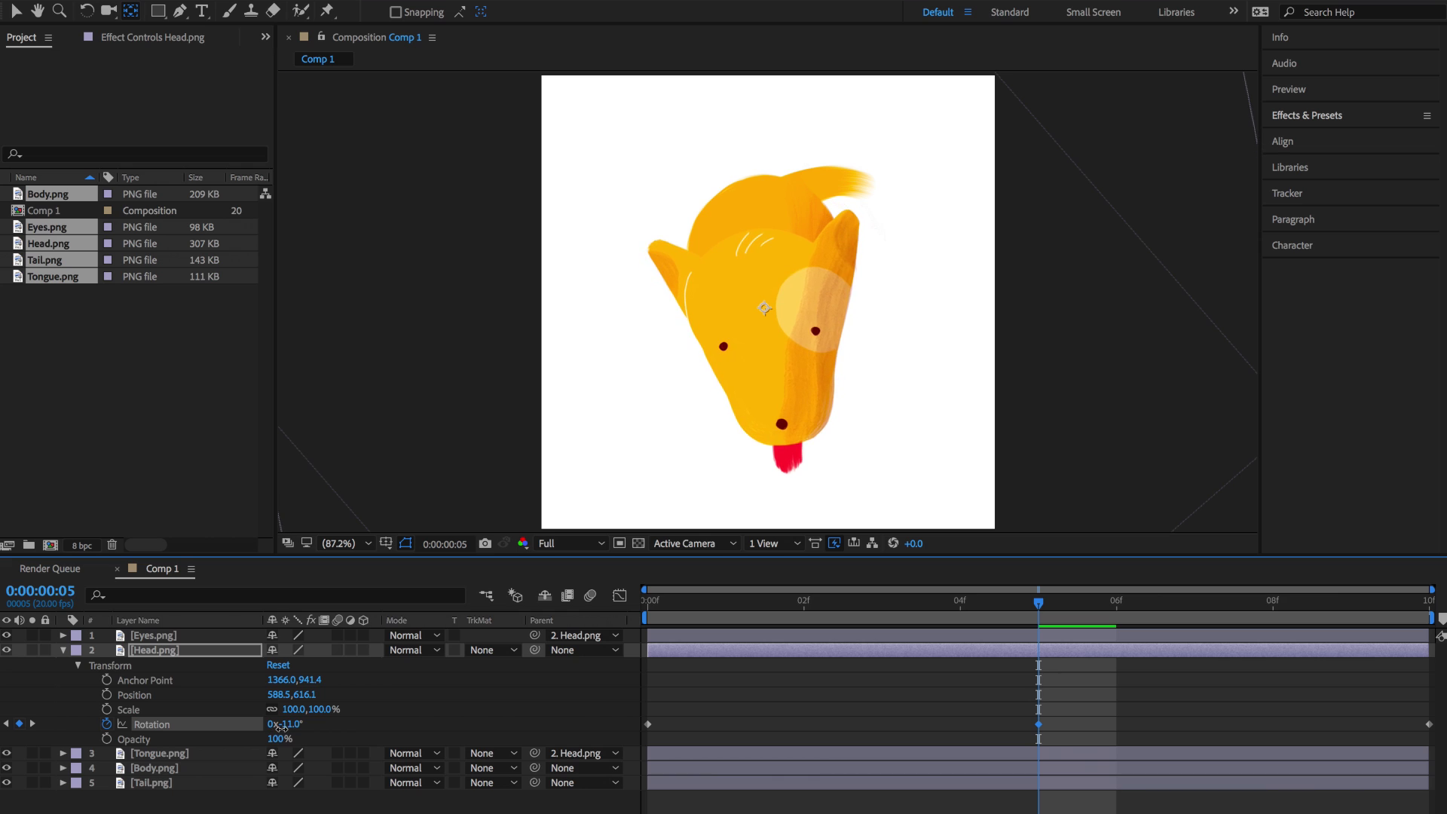
{"action": "left_click", "coordinate": [1351, 601]}
Tilt the head back at frame 9, Easy Ease all rotation keyframes, and preview.
{"action": "left_click_drag", "start_coordinate": [278, 723], "coordinate": [296, 725]}
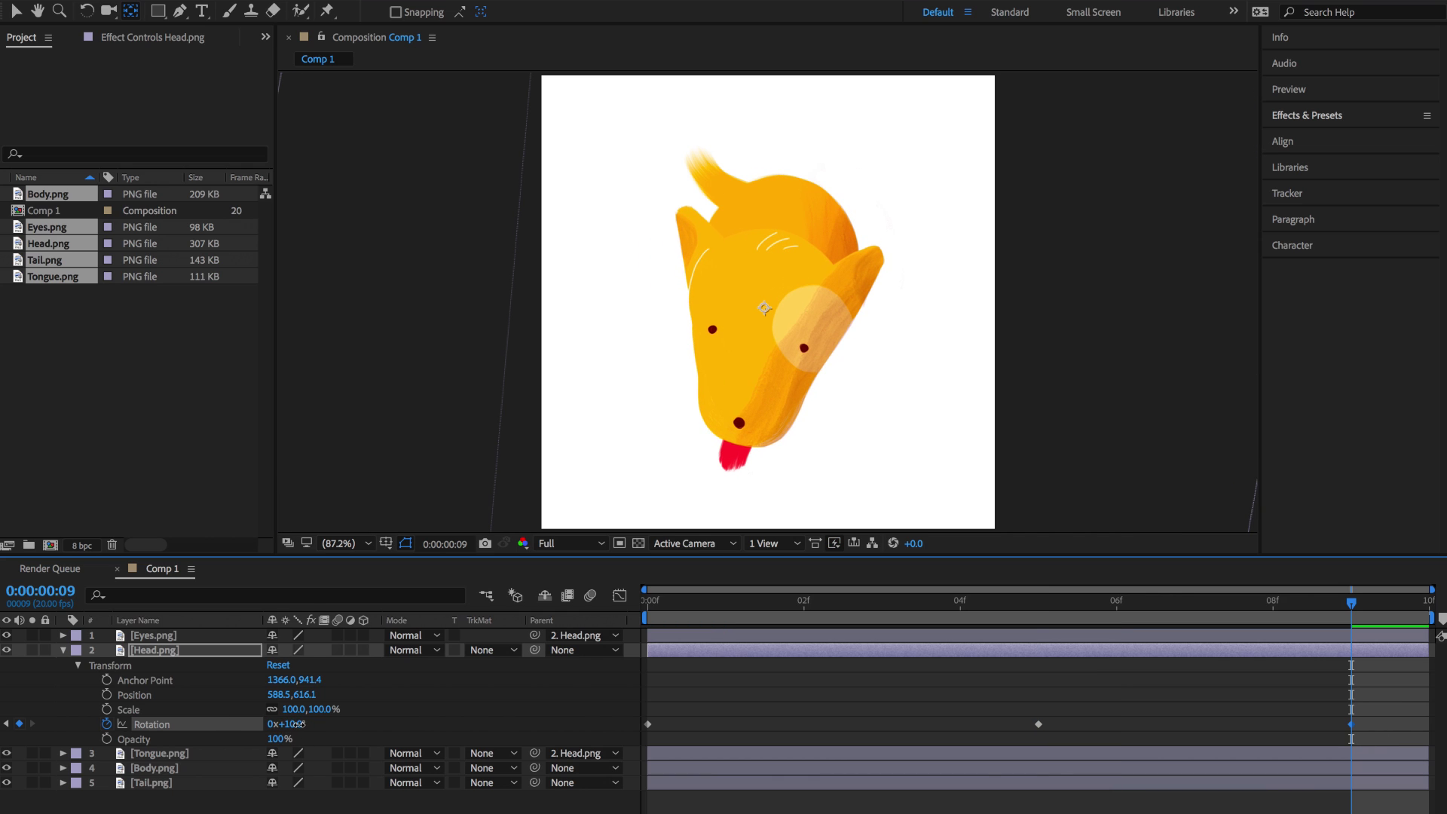
{"action": "left_click_drag", "start_coordinate": [1388, 716], "coordinate": [634, 748]}
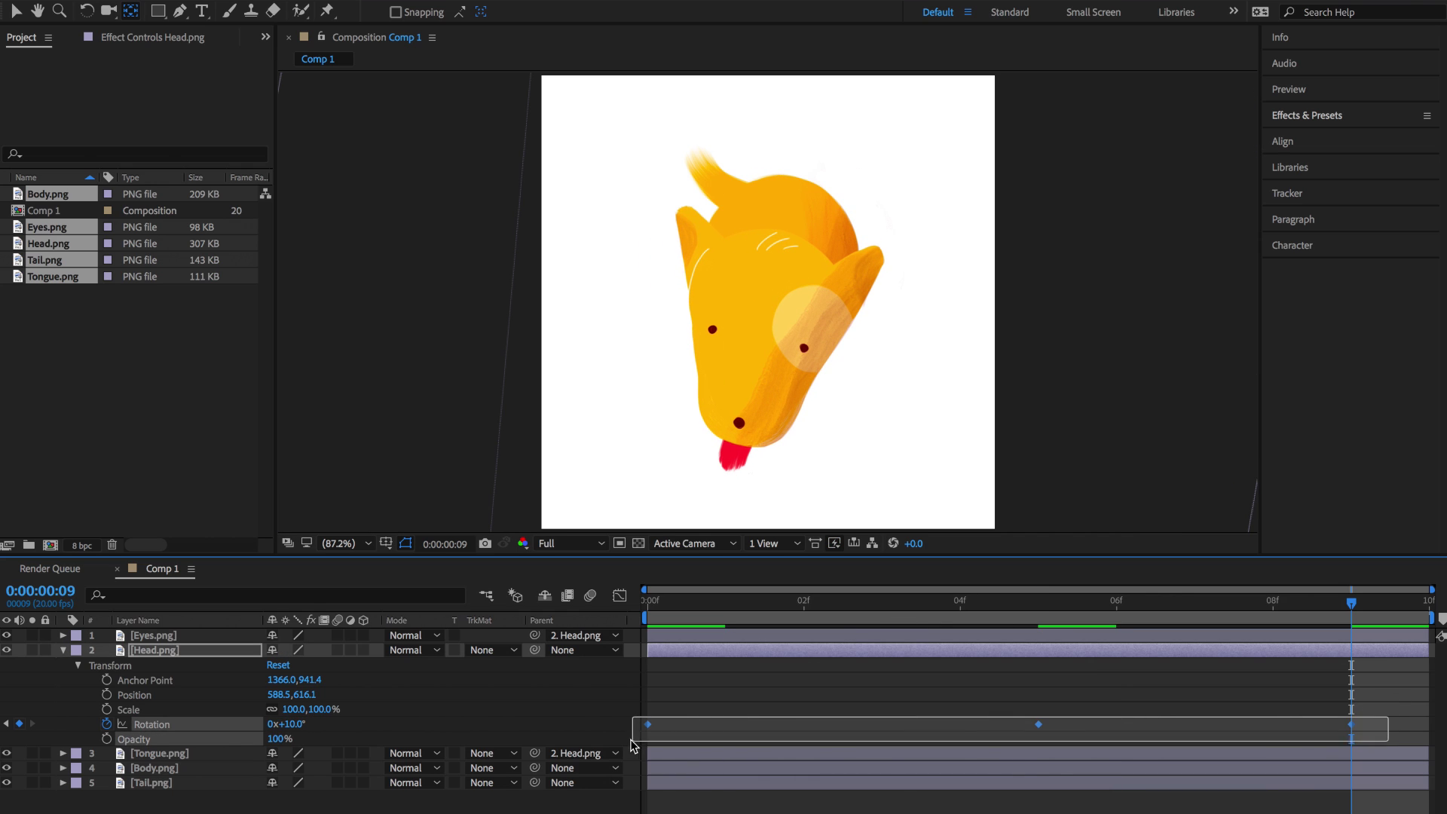
{"action": "right_click", "coordinate": [647, 724]}
{"action": "mouse_move", "coordinate": [721, 797]}
{"action": "left_click", "coordinate": [884, 698]}
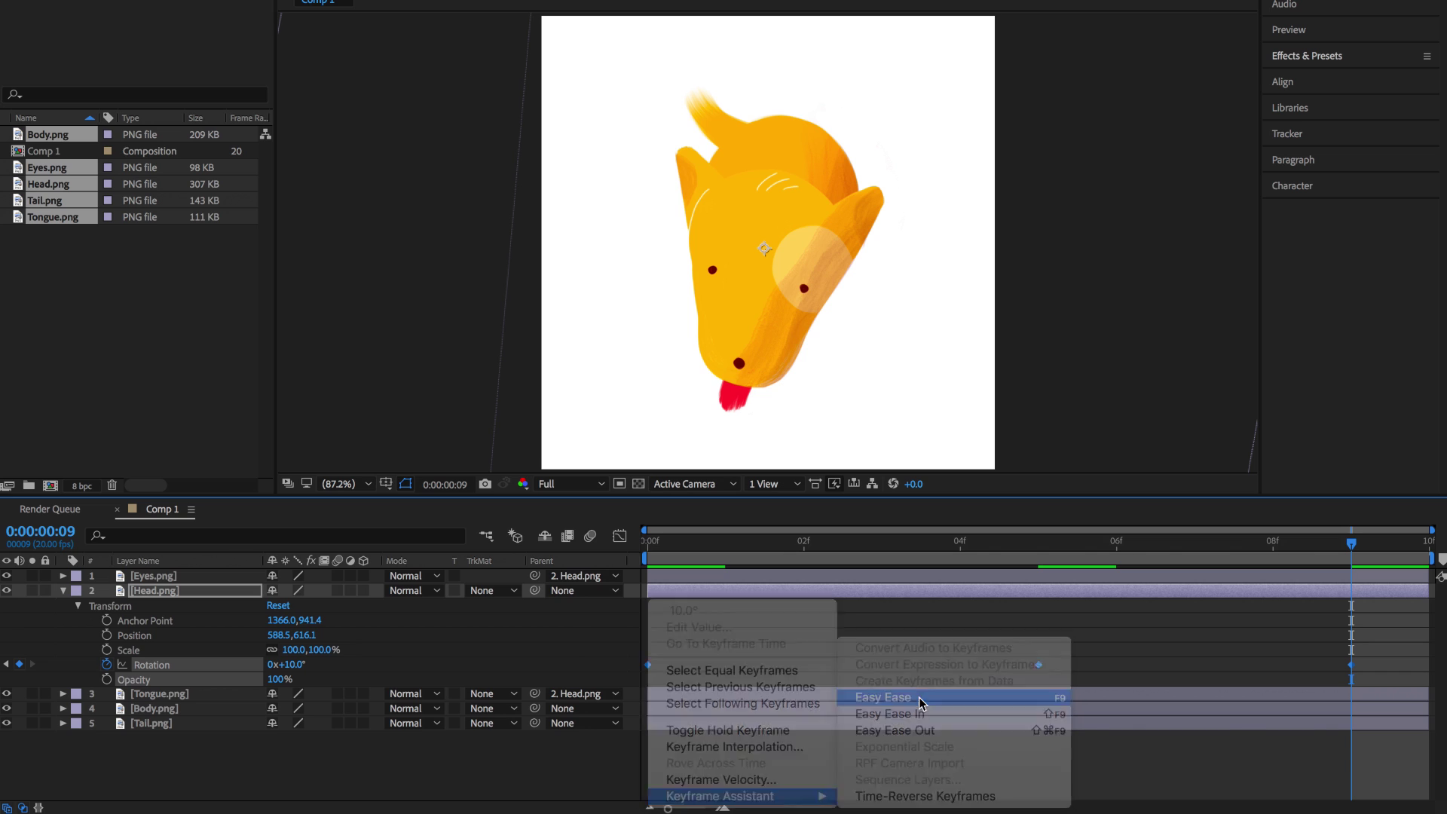
{"action": "key", "text": "space"}
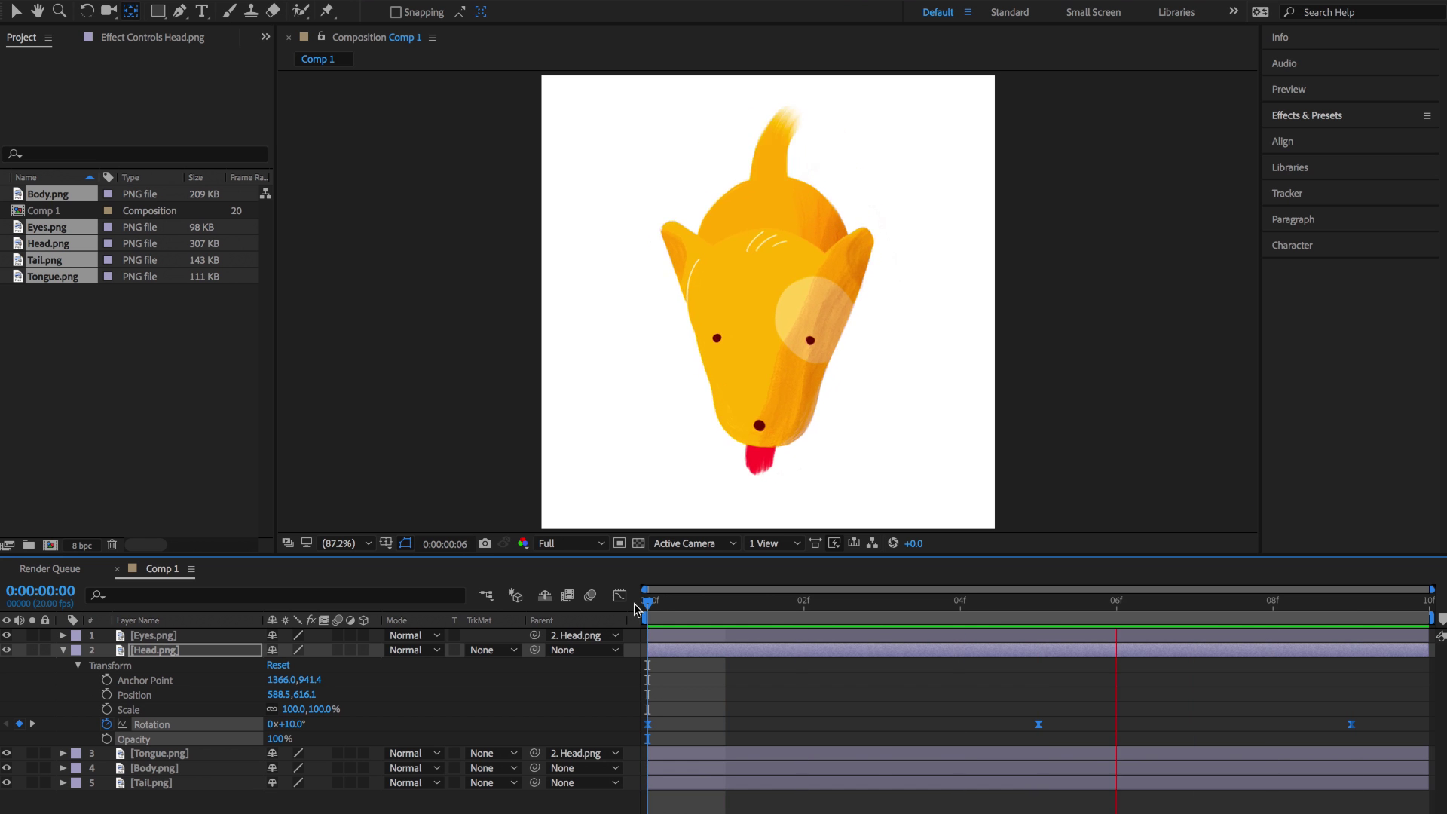
{"action": "key", "text": "space"}
Move the head's last rotation keyframe to frame 10 at the loop's end.
{"action": "left_click", "coordinate": [1148, 674]}
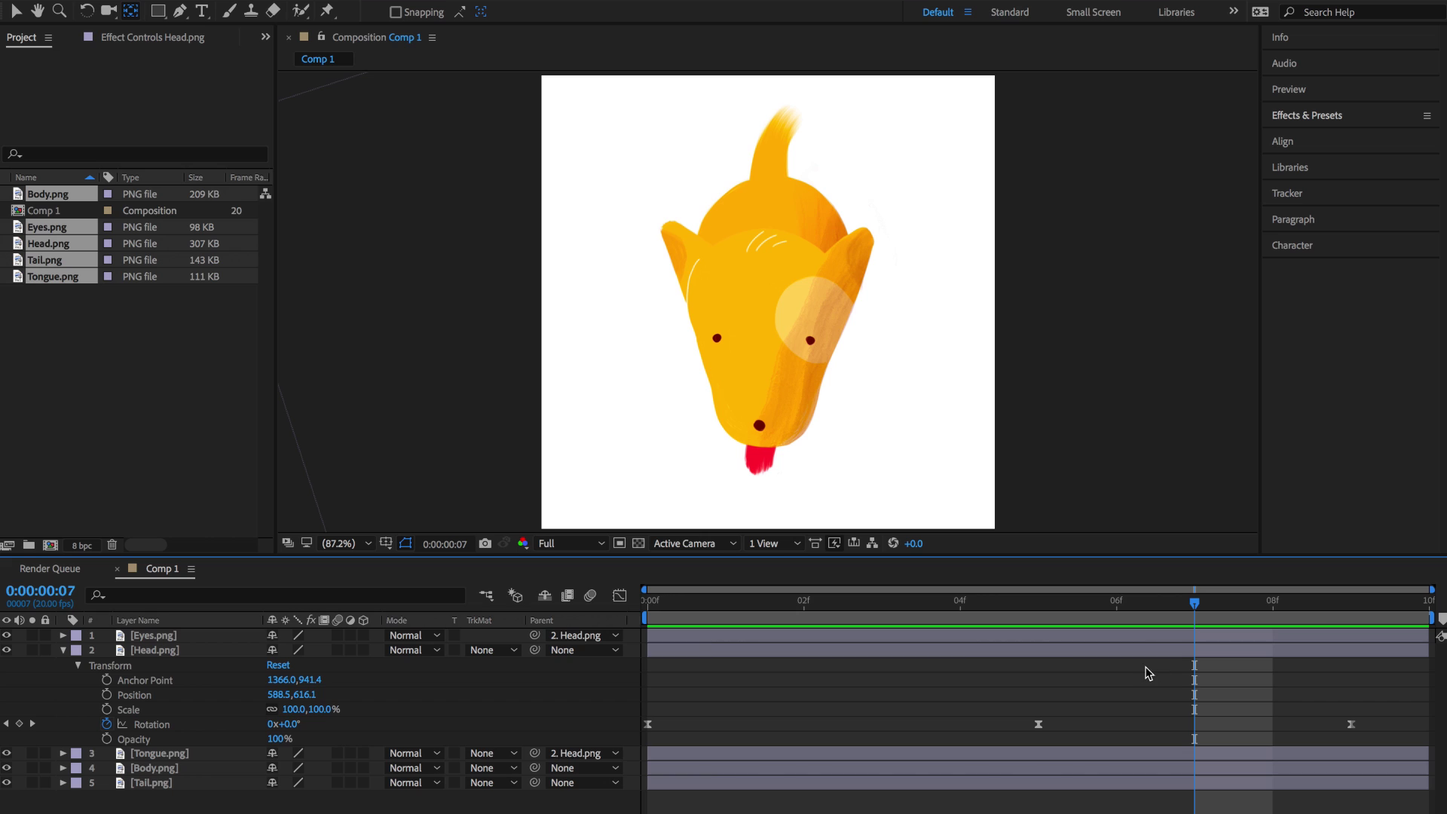
{"action": "left_click", "coordinate": [1351, 603]}
{"action": "left_click_drag", "start_coordinate": [1352, 724], "coordinate": [1421, 733]}
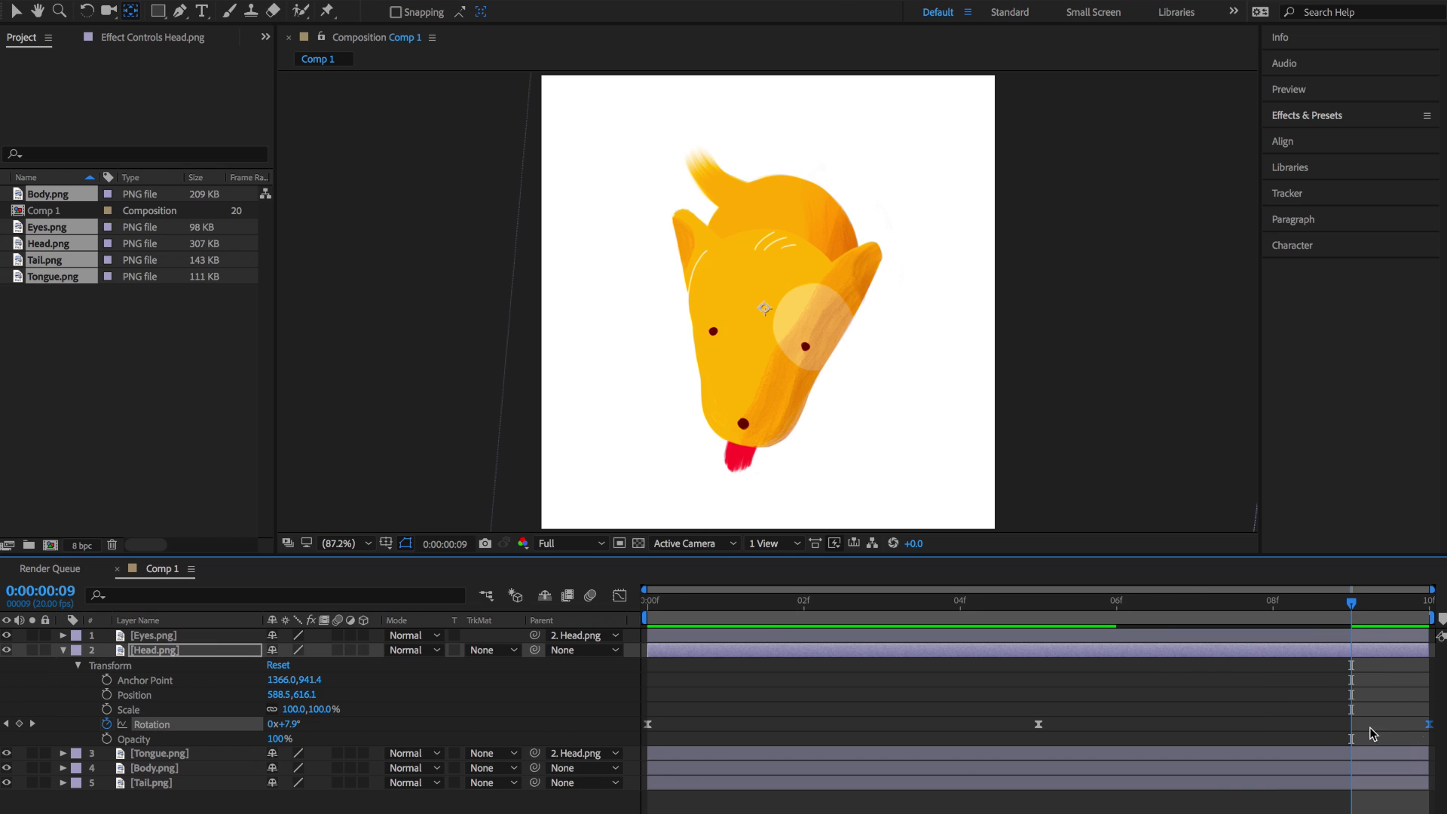
{"action": "left_click", "coordinate": [1040, 603]}
{"action": "key", "text": "alt+shift+p"}
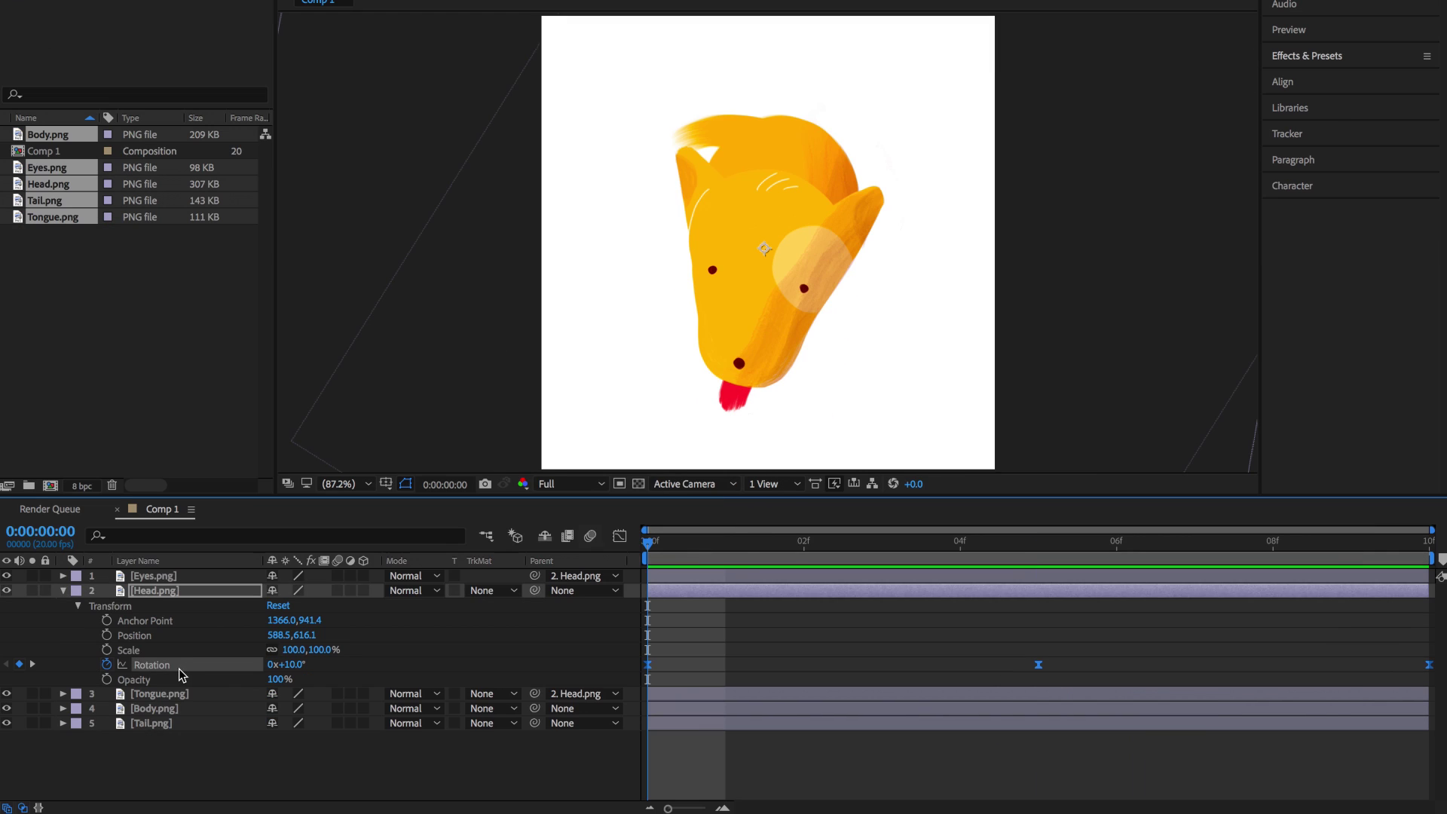
Paste the head's rotation keyframes onto Tongue.png's Rotation and preview the animation.
{"action": "left_click", "coordinate": [62, 694]}
{"action": "left_click", "coordinate": [77, 710]}
{"action": "key", "text": "super+c"}
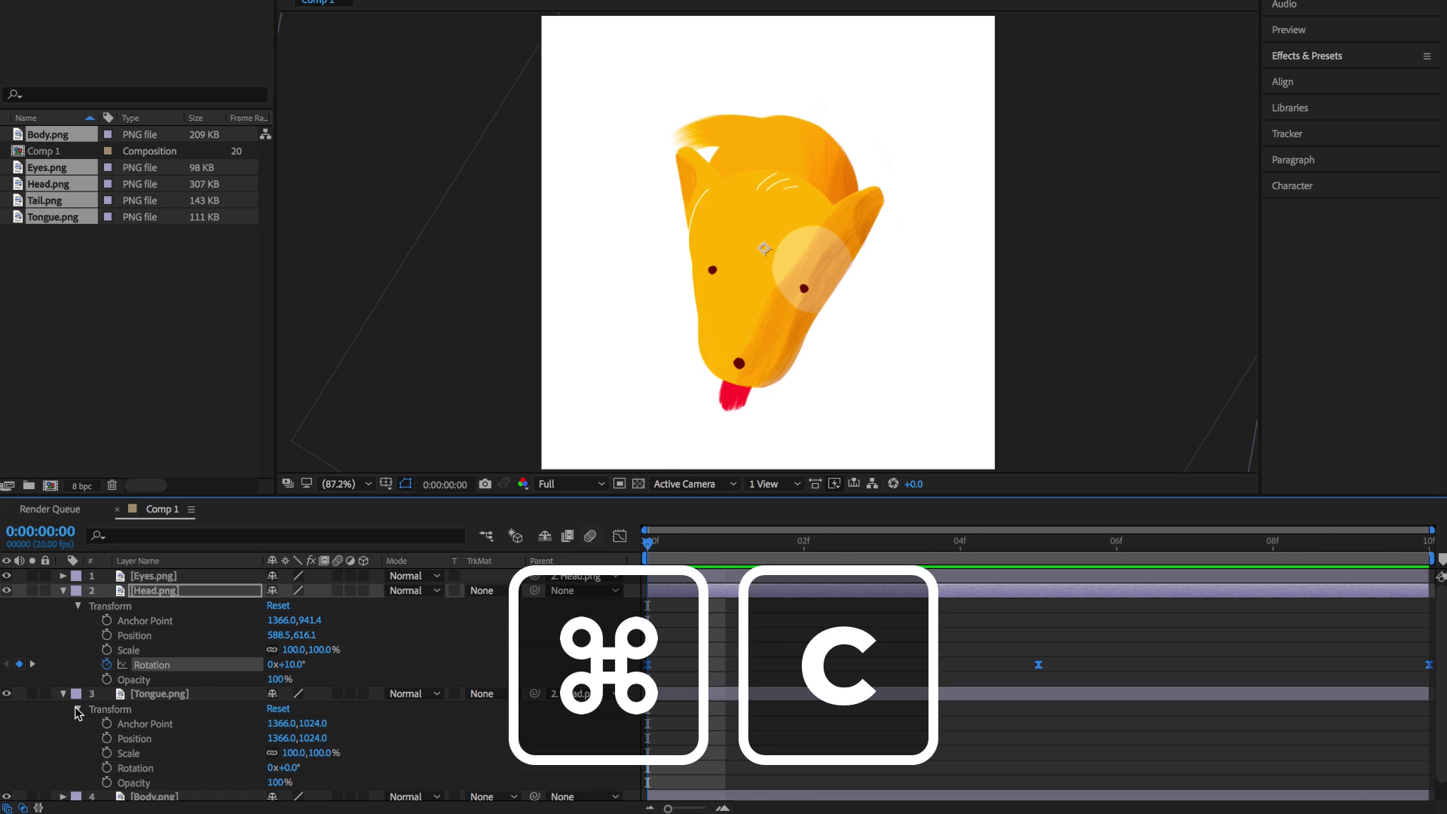
{"action": "left_click", "coordinate": [136, 768]}
{"action": "key", "text": "super+v"}
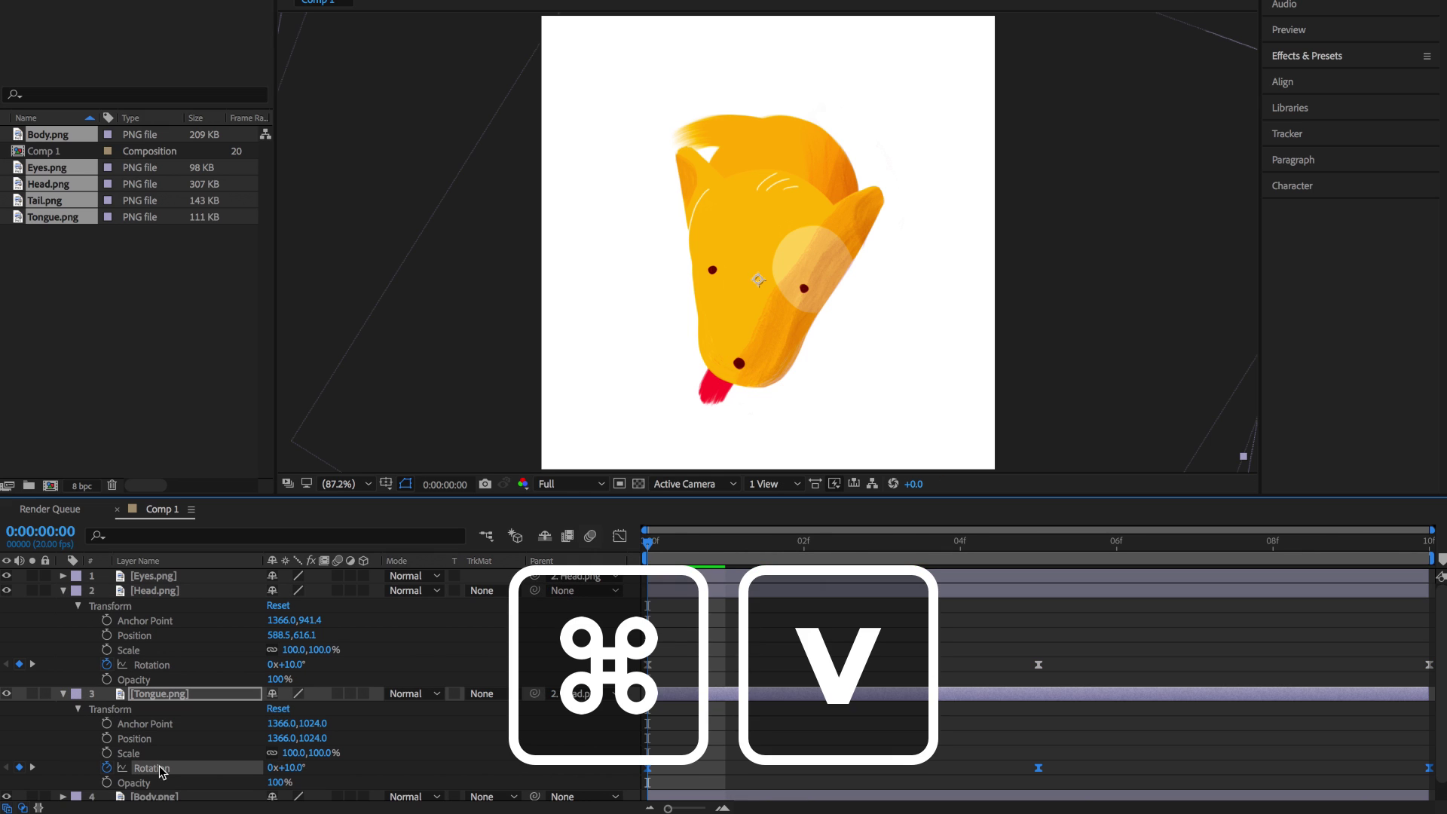
{"action": "key", "text": "space"}
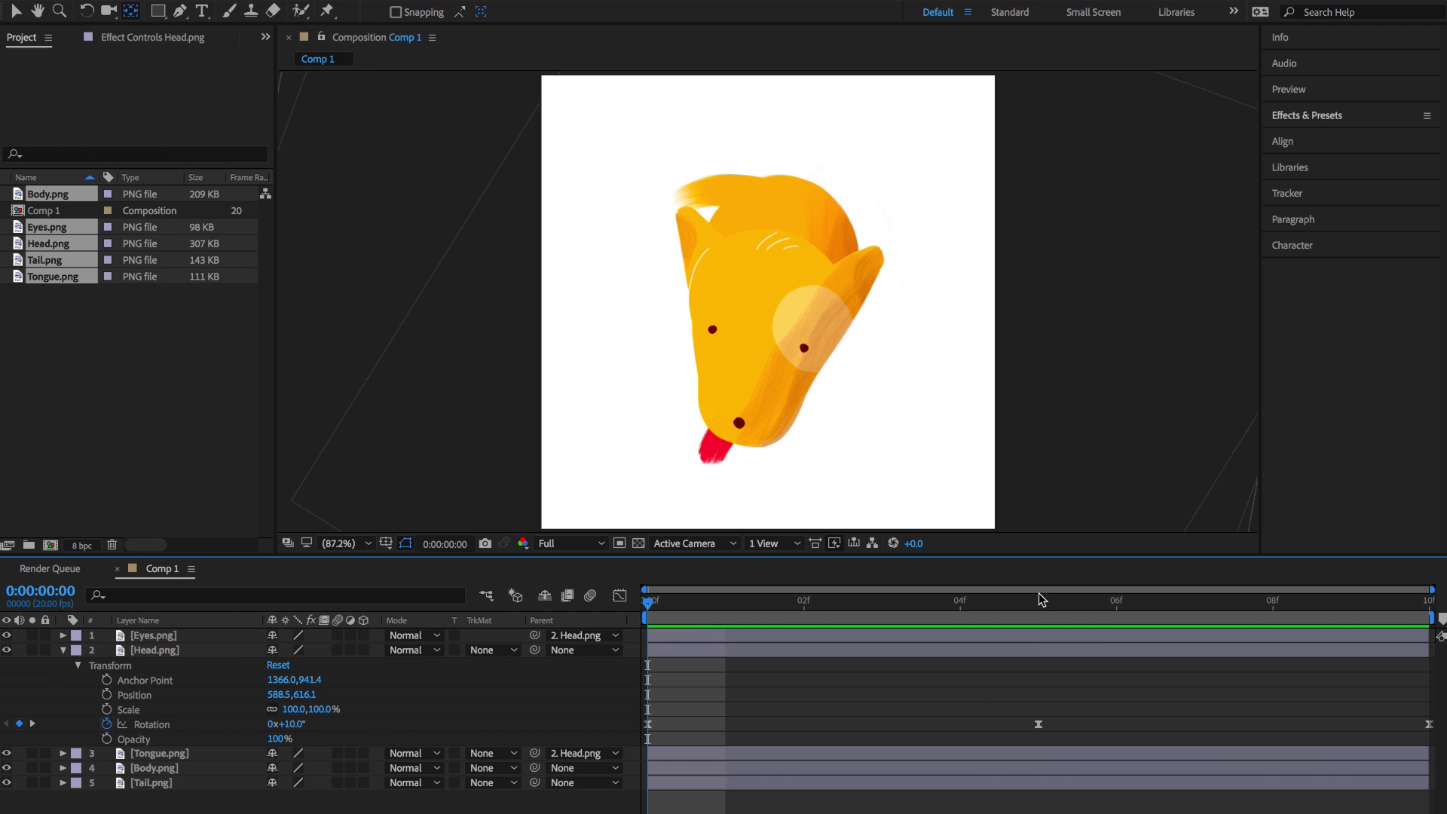
{"action": "left_click", "coordinate": [1039, 592]}
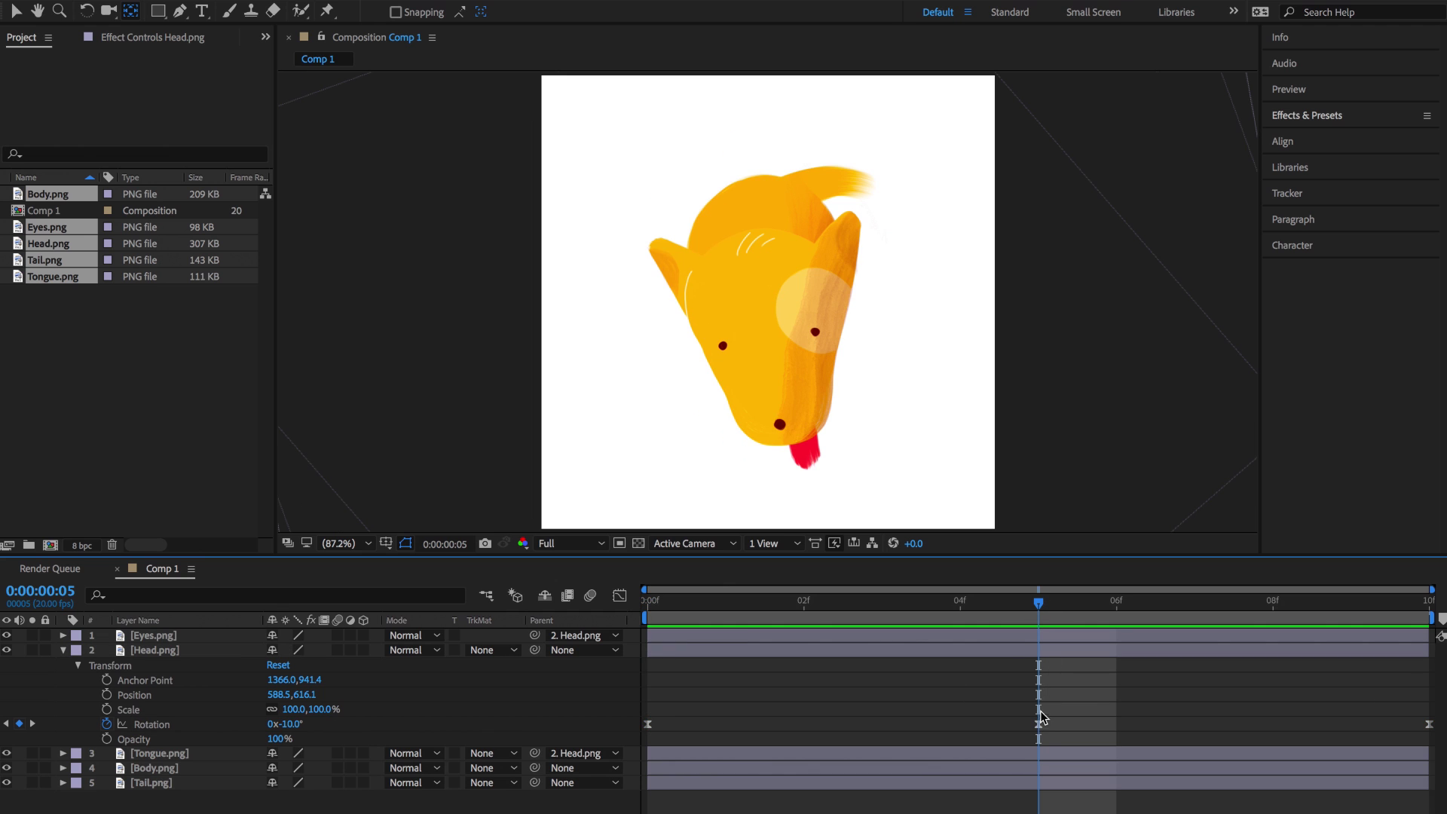
{"action": "left_click", "coordinate": [1039, 723]}
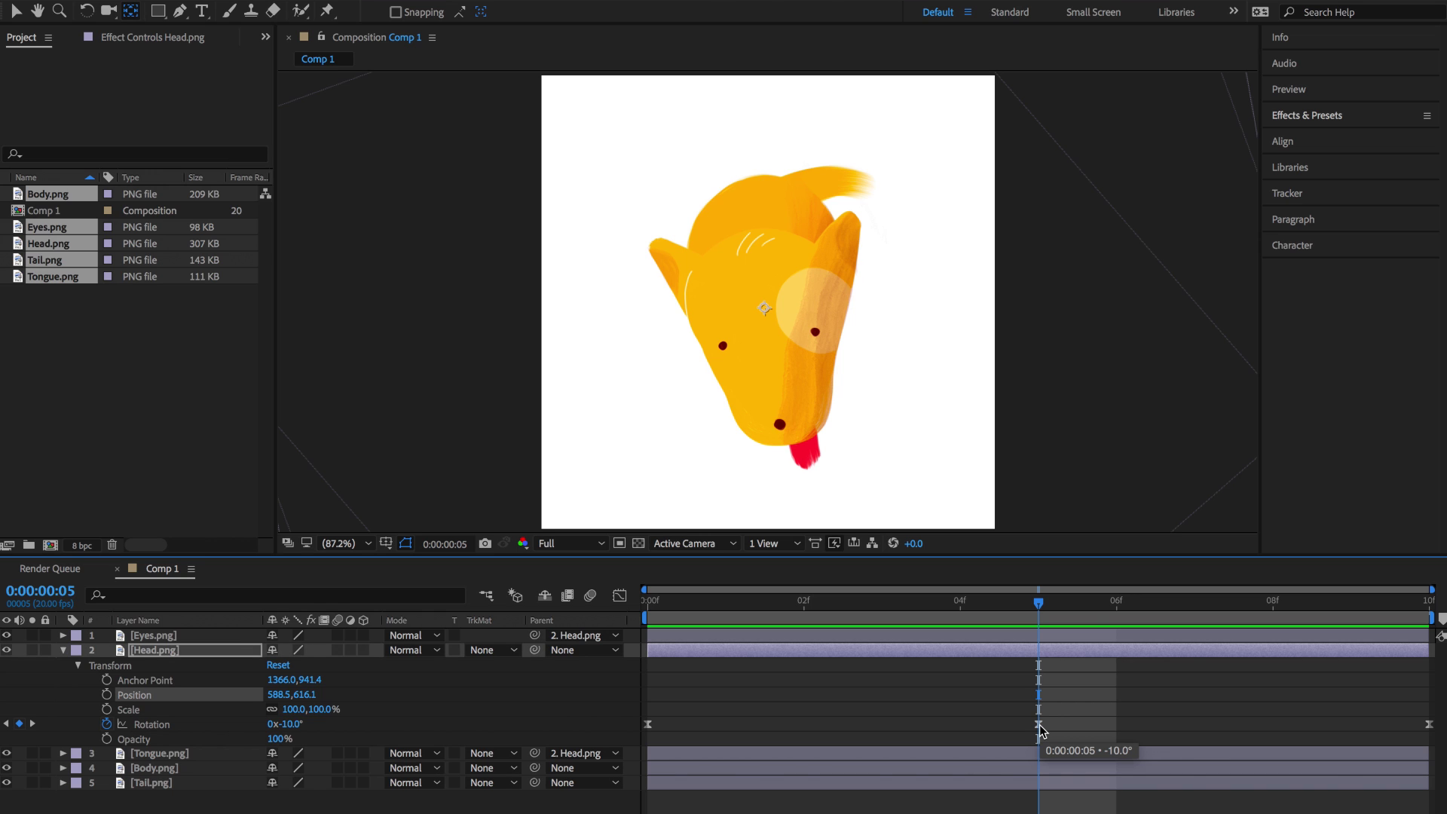
{"action": "key", "text": "space"}
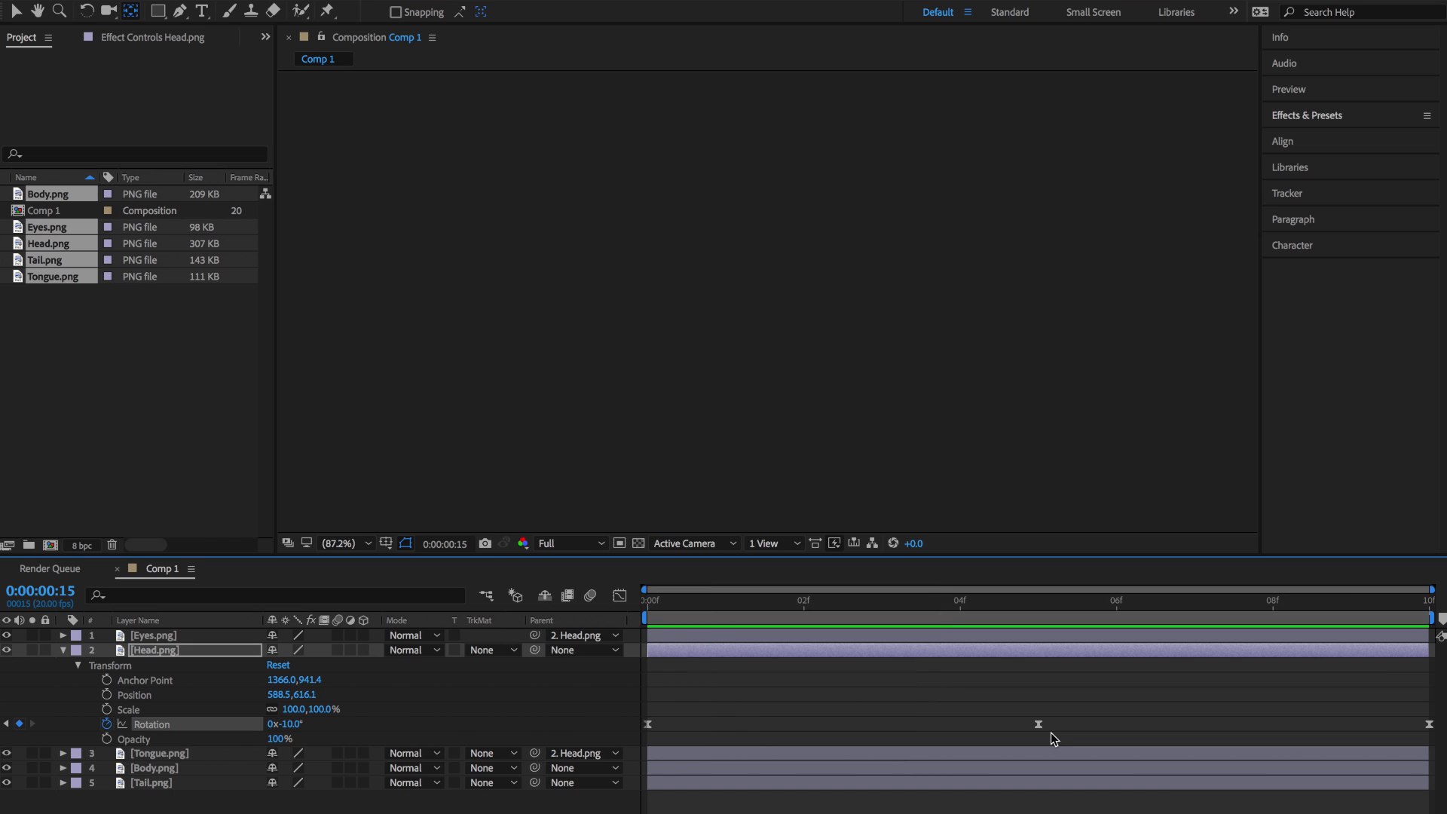
Shift the head's Rotation keyframes earlier to frames 3 and 8, then preview from frame 0.
{"action": "key", "text": "super+v"}
{"action": "left_click", "coordinate": [221, 730]}
{"action": "left_click_drag", "start_coordinate": [1038, 723], "coordinate": [882, 724]}
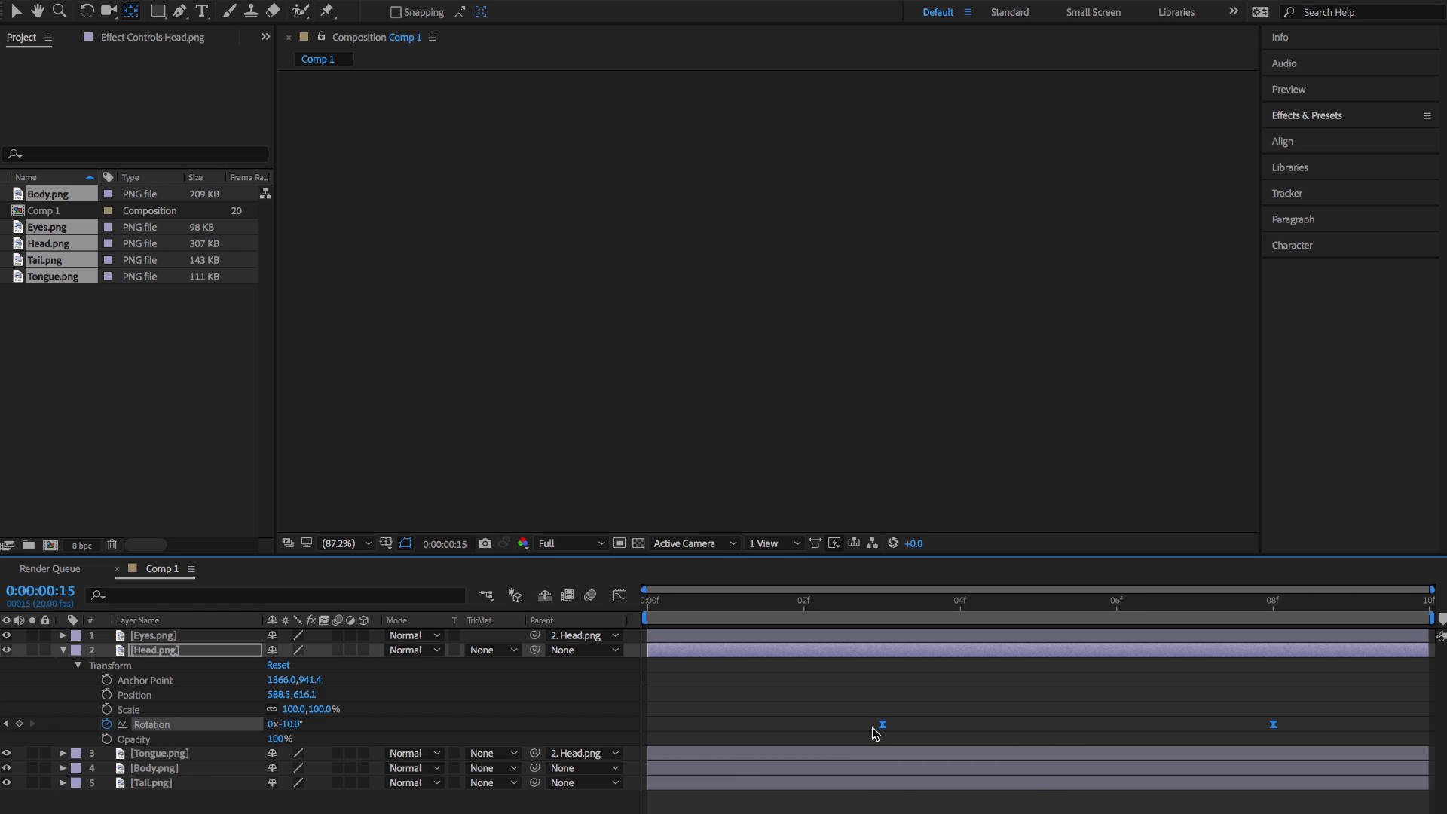
{"action": "left_click", "coordinate": [653, 607]}
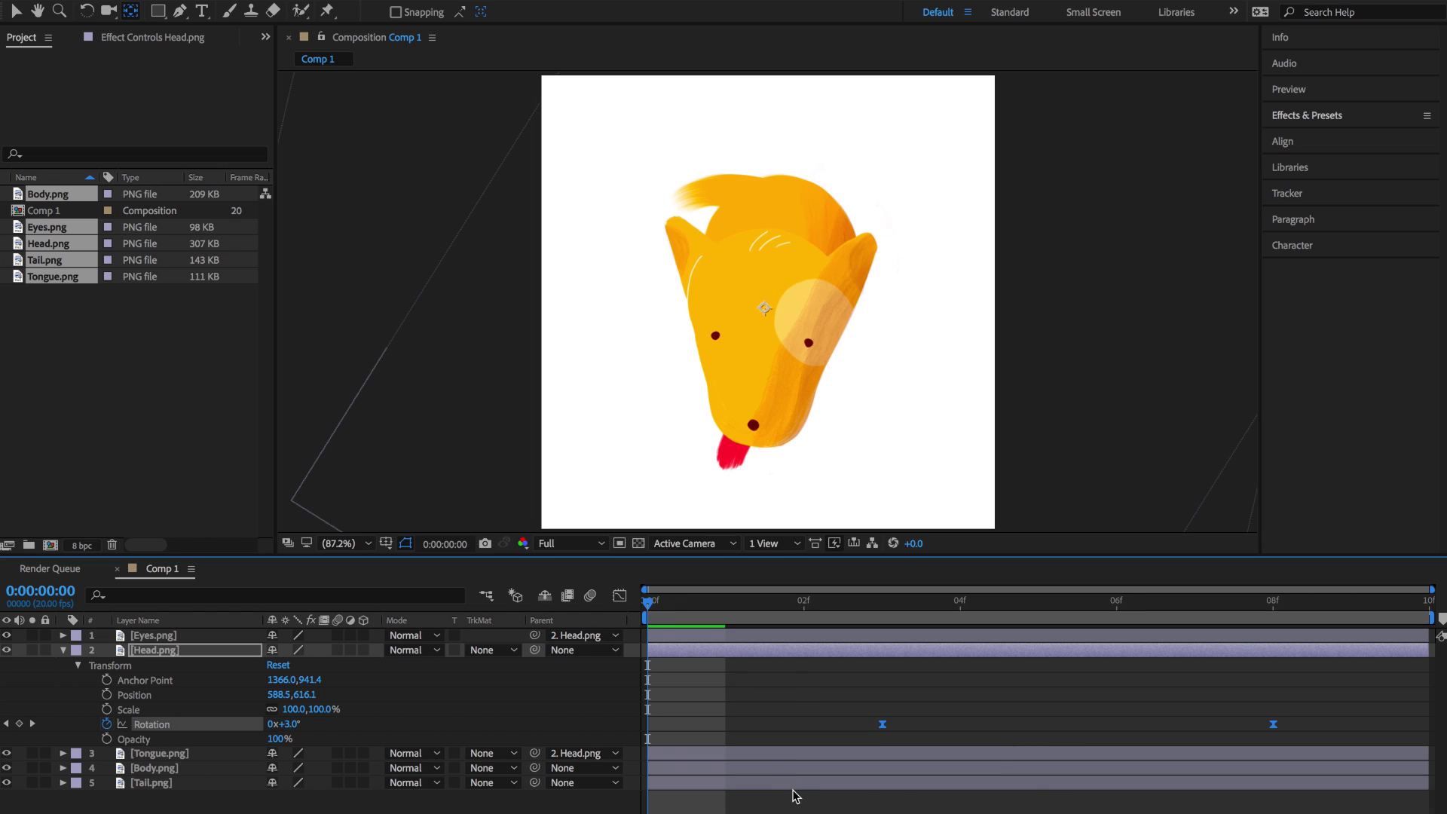
{"action": "key", "text": "space"}
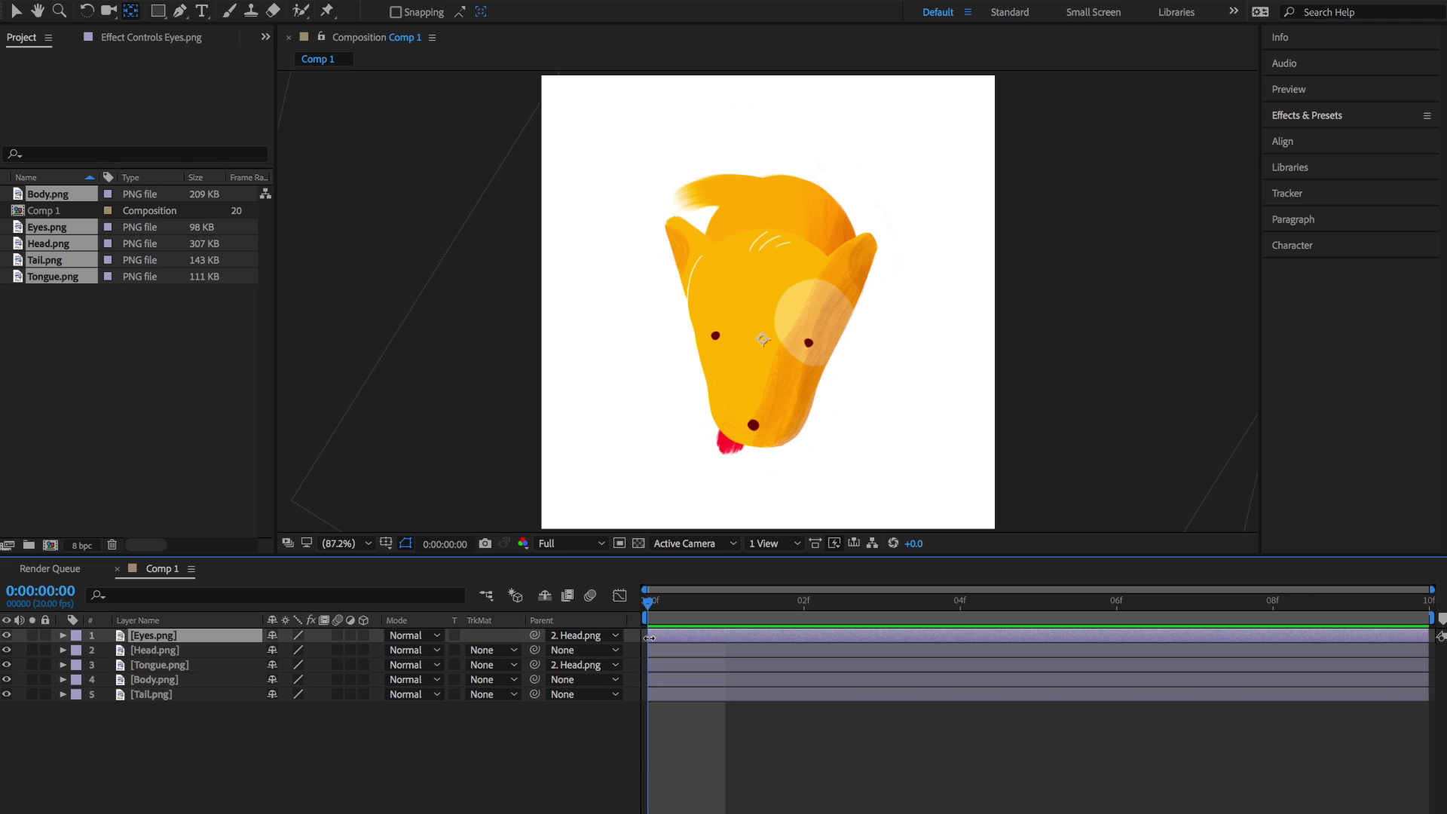
Start the Eyes layer at frame 2, then enable motion blur for all five layers and the composition.
{"action": "left_click_drag", "start_coordinate": [723, 640], "coordinate": [805, 640]}
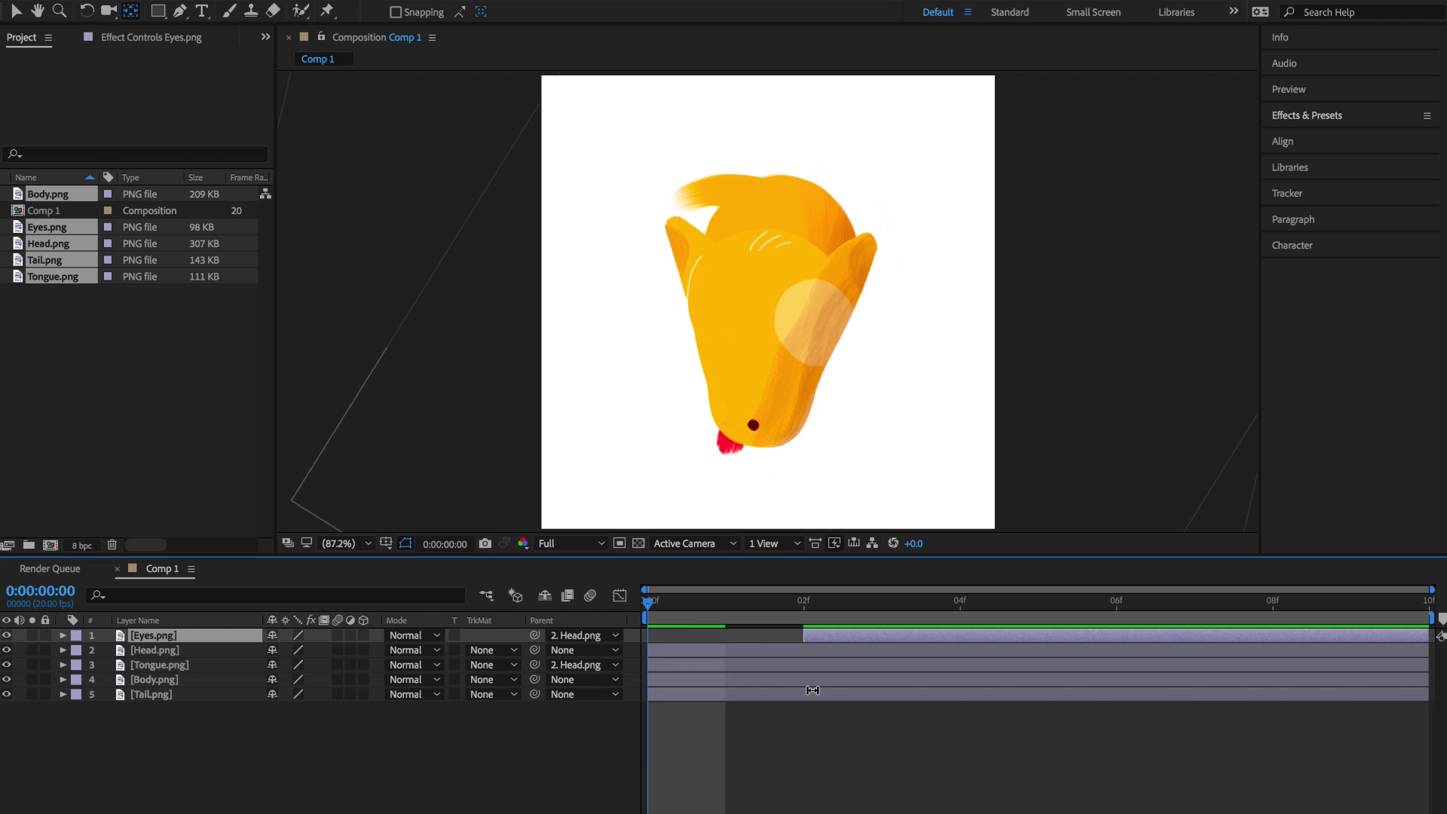
{"action": "key", "text": "space"}
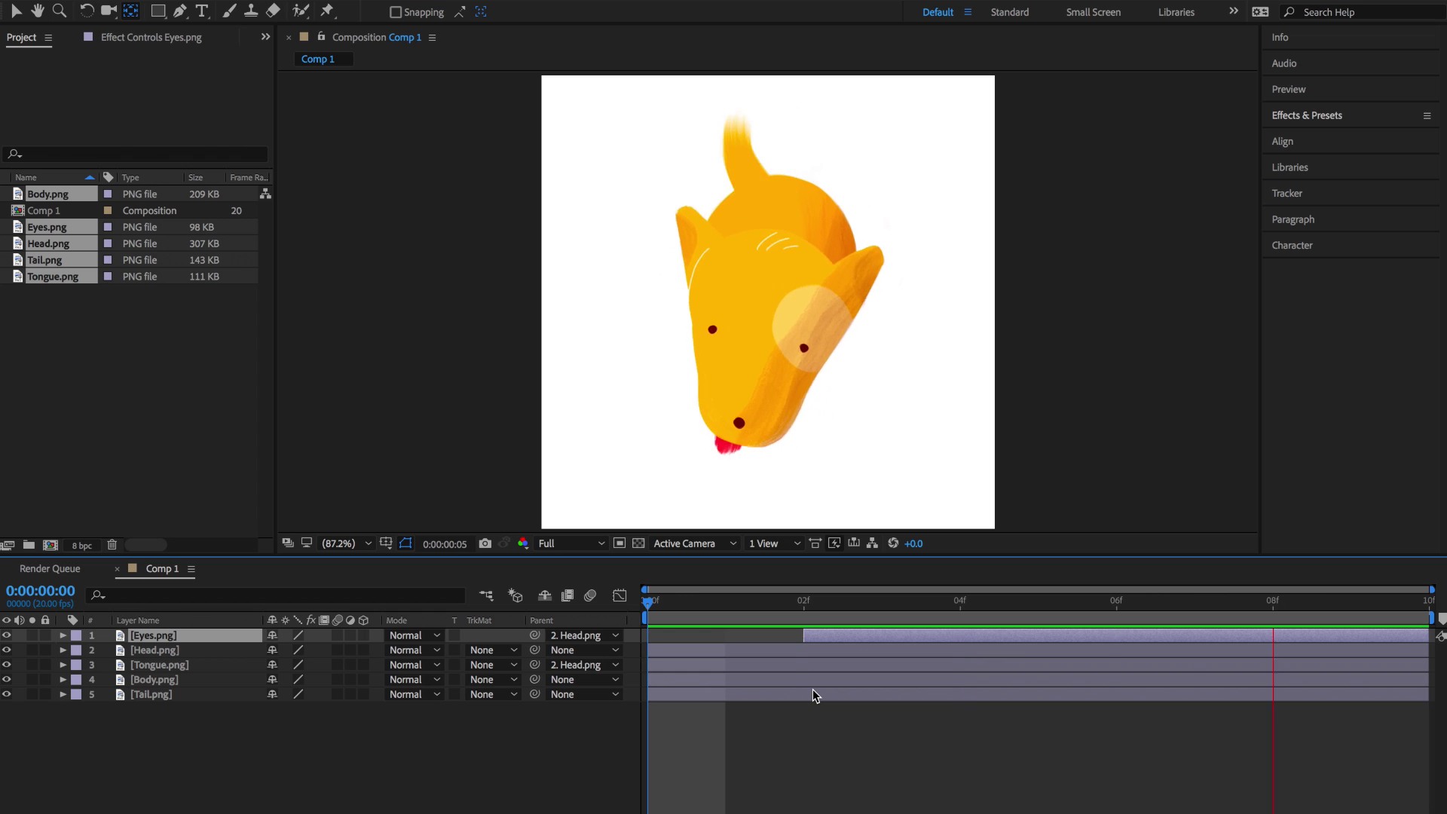
{"action": "key", "text": "ctrl+a"}
{"action": "left_click", "coordinate": [343, 641]}
{"action": "left_click", "coordinate": [829, 763]}
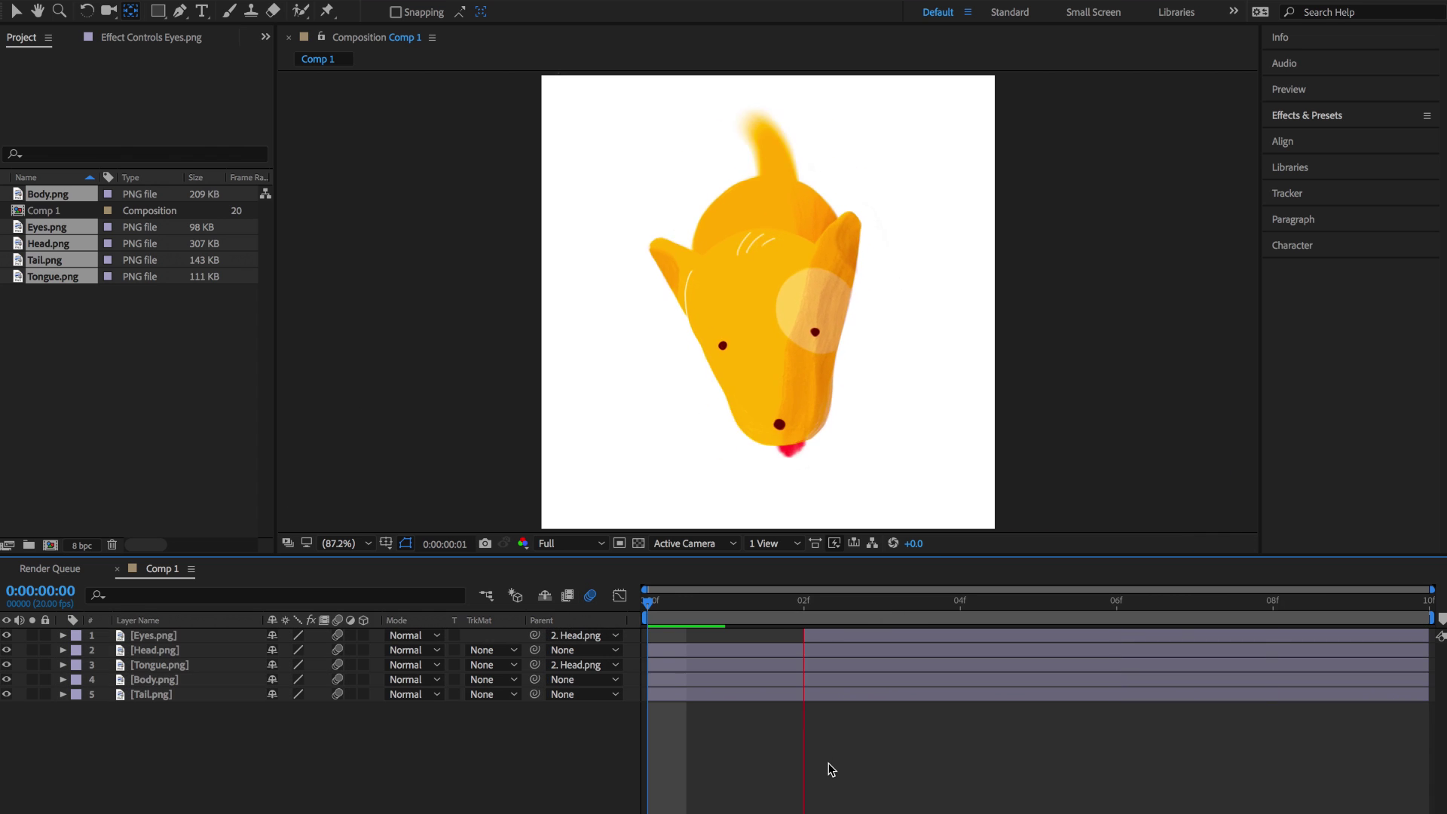